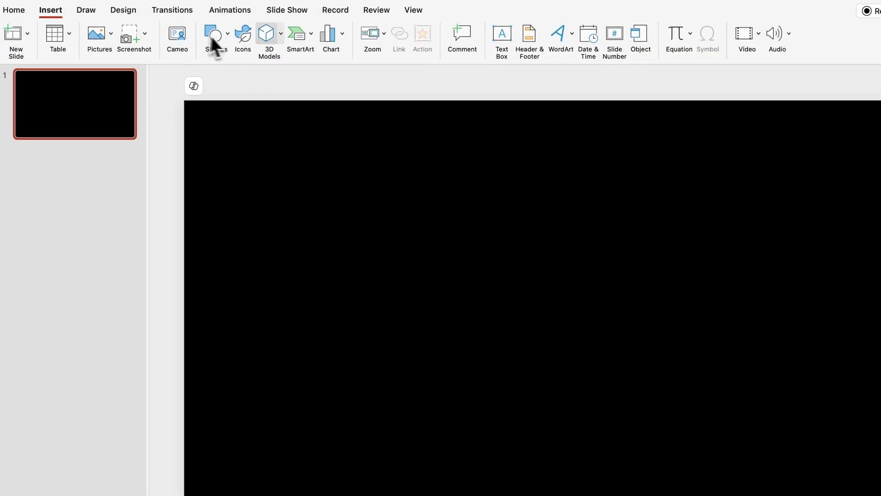
Insert the globe from a 'the earth' 3D Models search and spin it to test rotation.
left_click(271, 38)
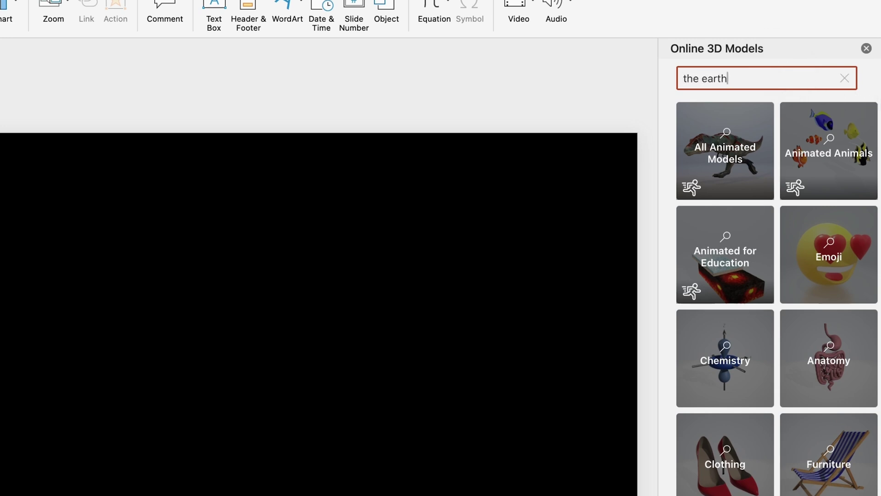
key("Return")
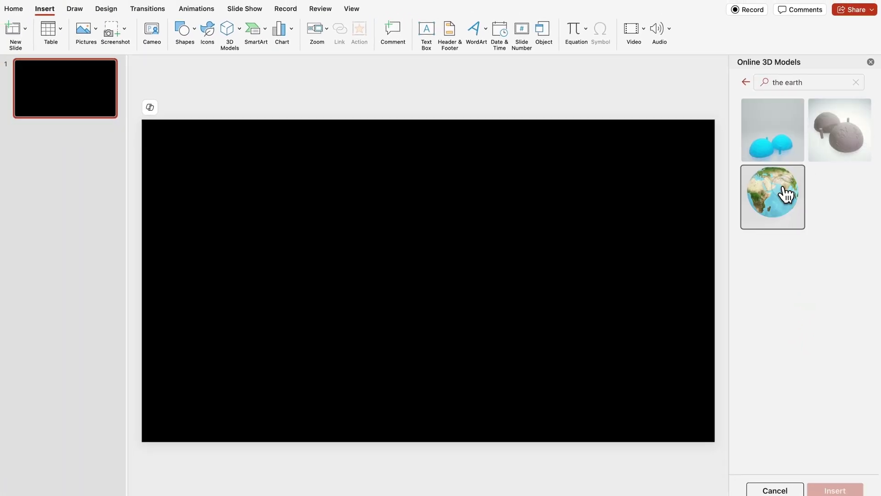
double_click(786, 193)
left_click_drag(509, 283, 445, 256)
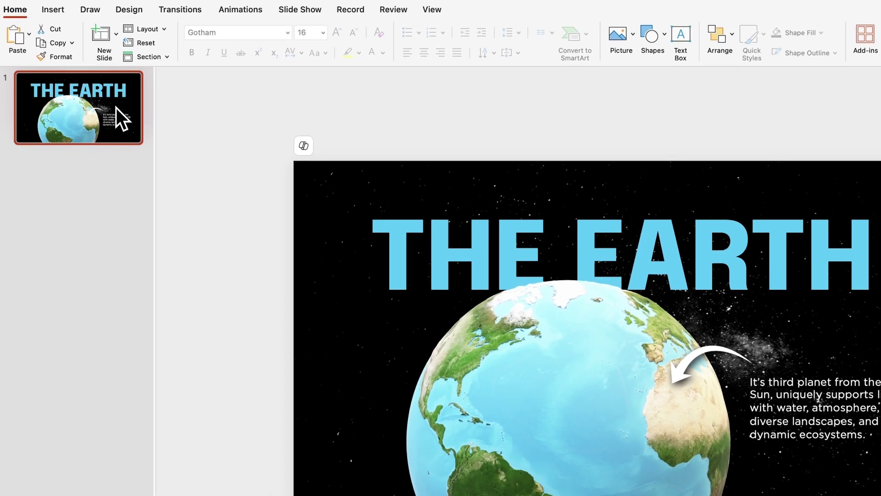
Duplicate the slide, turn the globe to face Australia, and retitle it AUSTRALIA.
key("super+d")
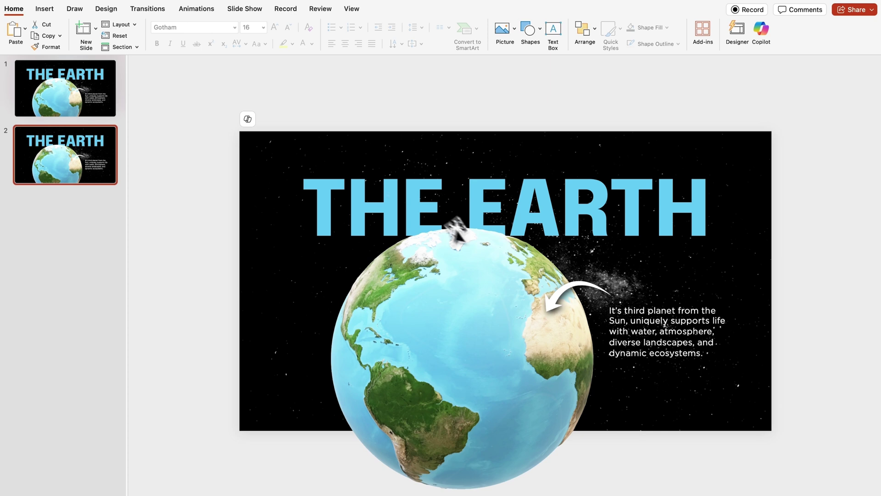
left_click_drag(455, 229, 246, 301)
double_click(680, 216)
key("super+a")
type("AUSTRALIA")
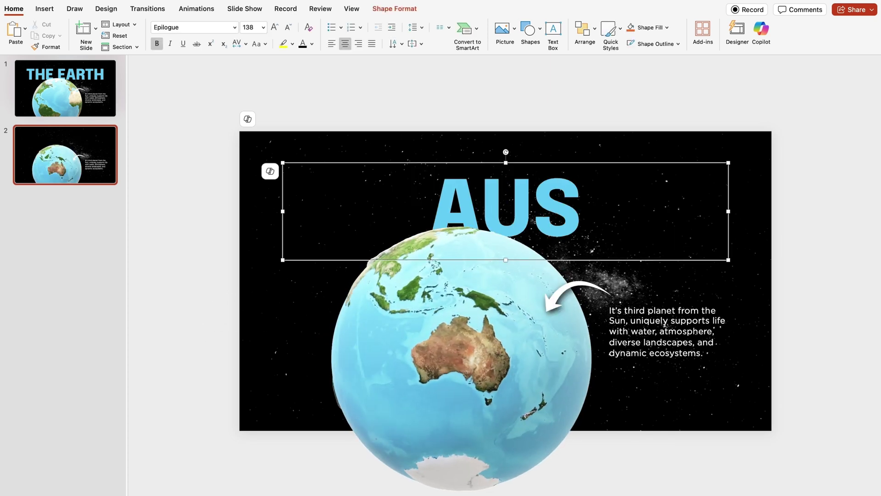
left_click(542, 294)
left_click_drag(542, 293, 580, 294)
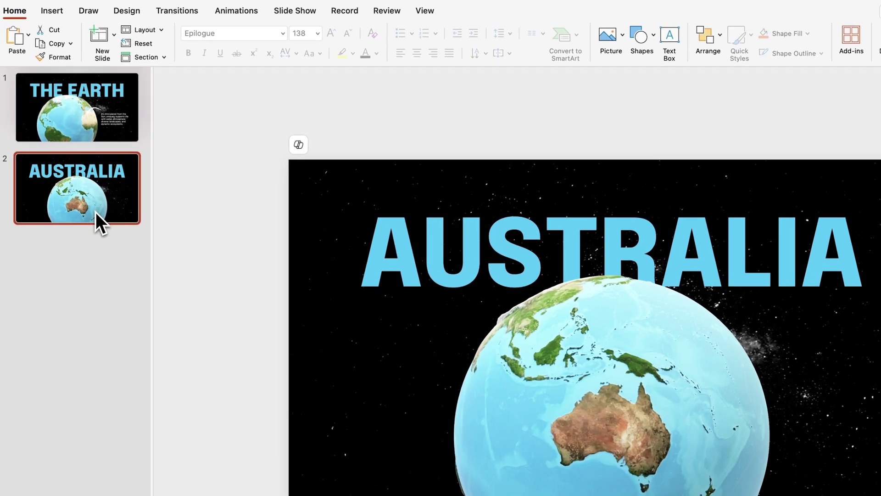
left_click(172, 12)
Apply Morph to slide 2 and play the slideshow back and forth between both slides.
left_click(136, 40)
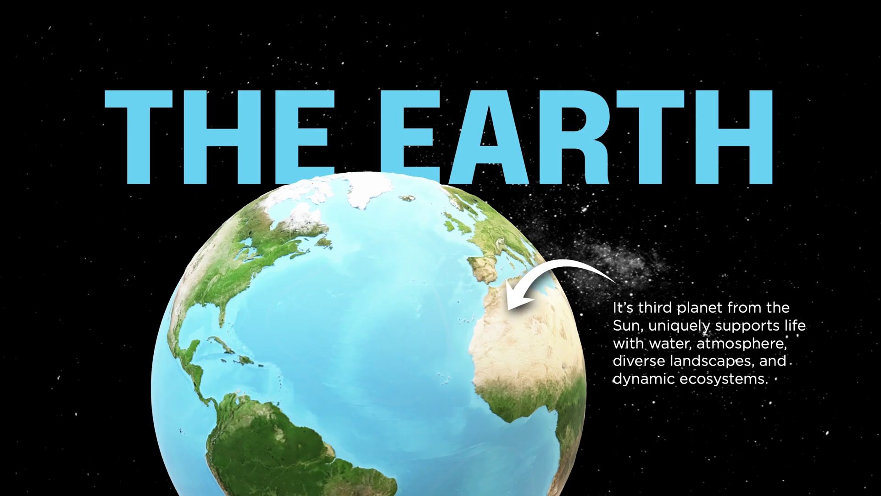
key("Right")
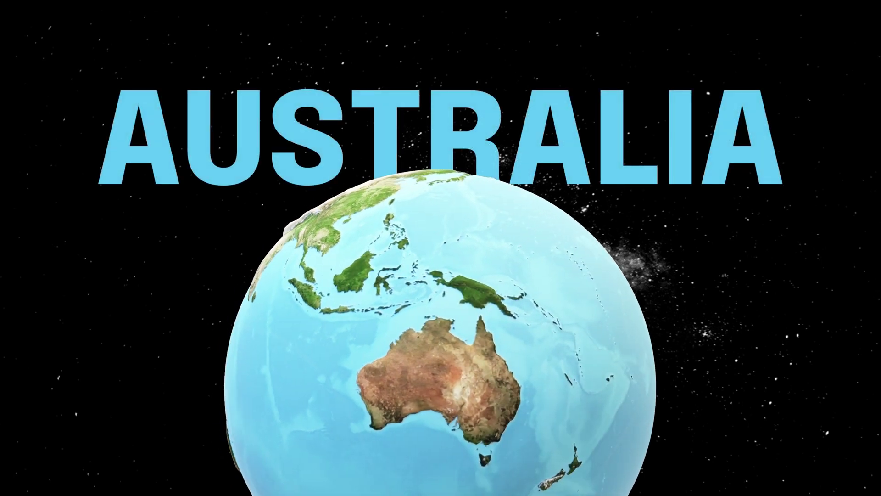
key("Right")
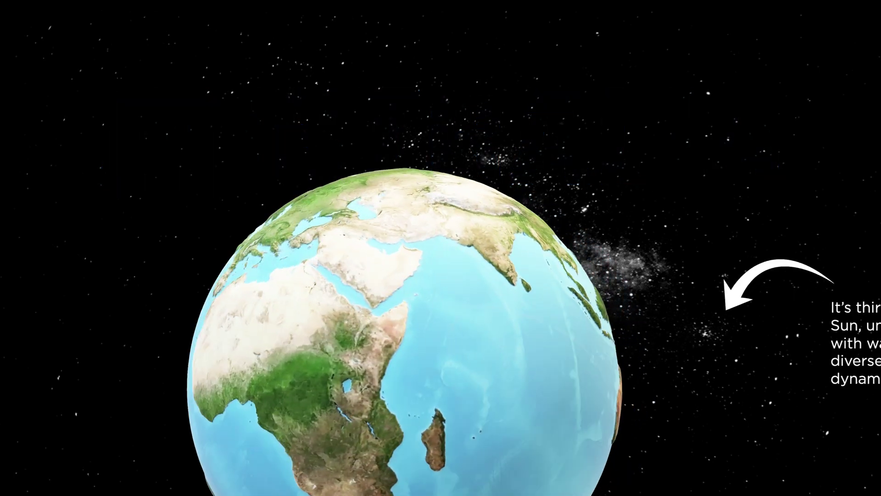
key("Left")
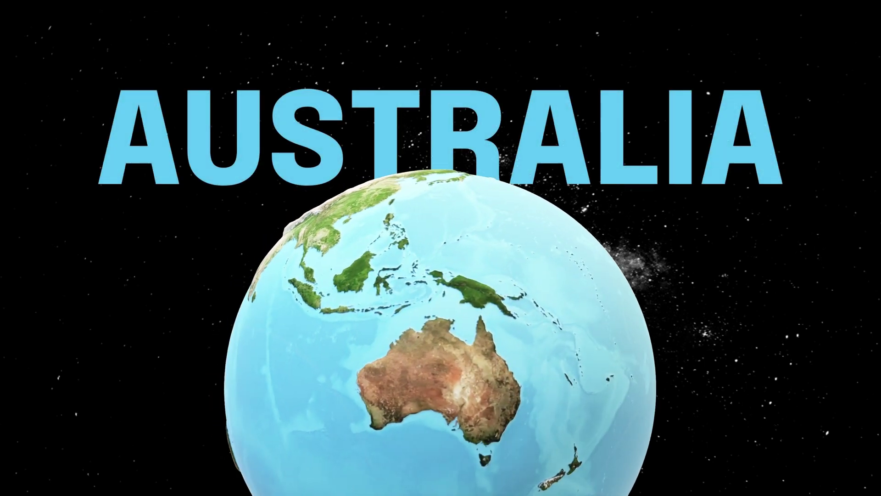
key("Right")
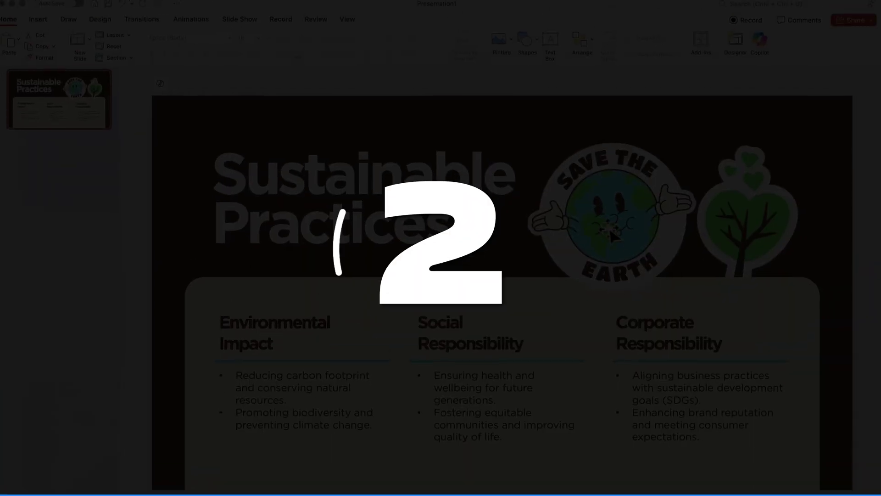
left_click_drag(609, 227, 568, 222)
Nudge the tree sticker left, tilt it about 9°, then scroll through Kittl's templates.
left_click_drag(756, 213, 741, 220)
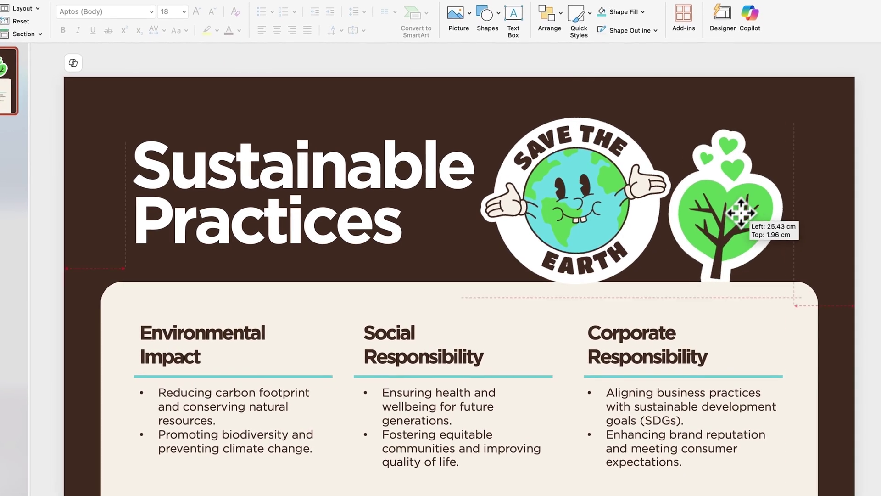
left_click_drag(729, 120, 750, 126)
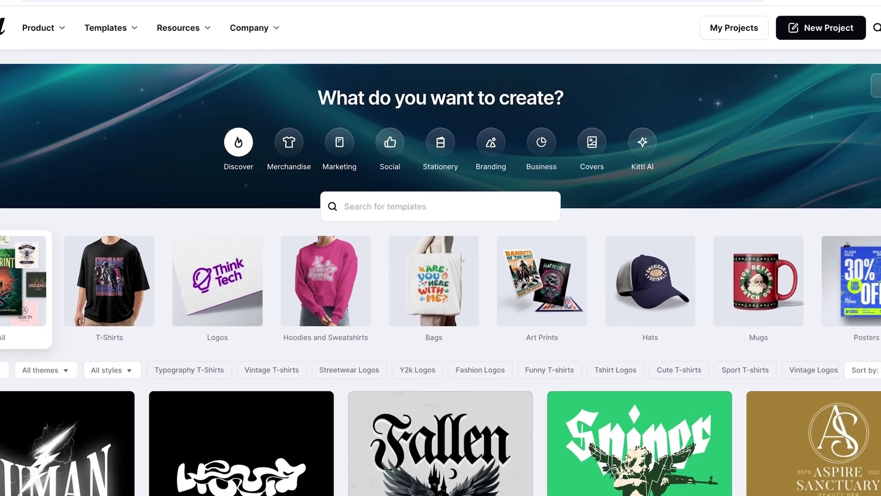
scroll(876, 286, "down", 4)
scroll(876, 287, "down", 3)
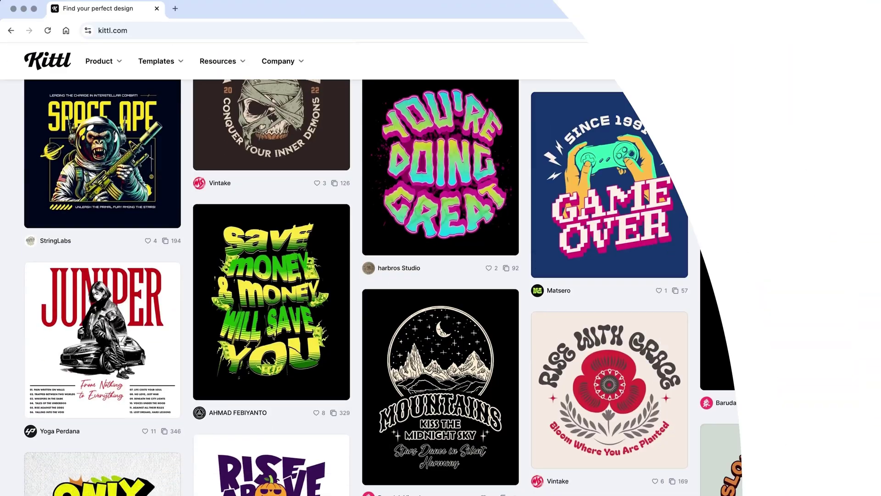
scroll(440, 287, "down", 5)
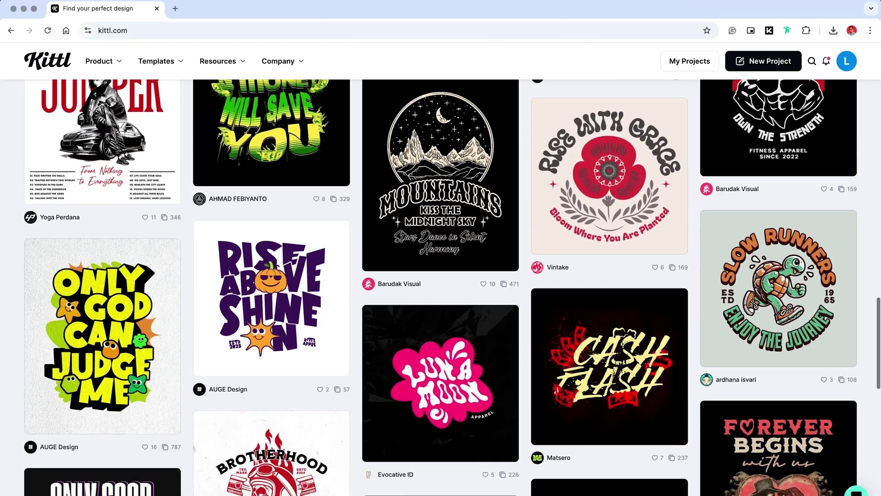
scroll(876, 287, "down", 5)
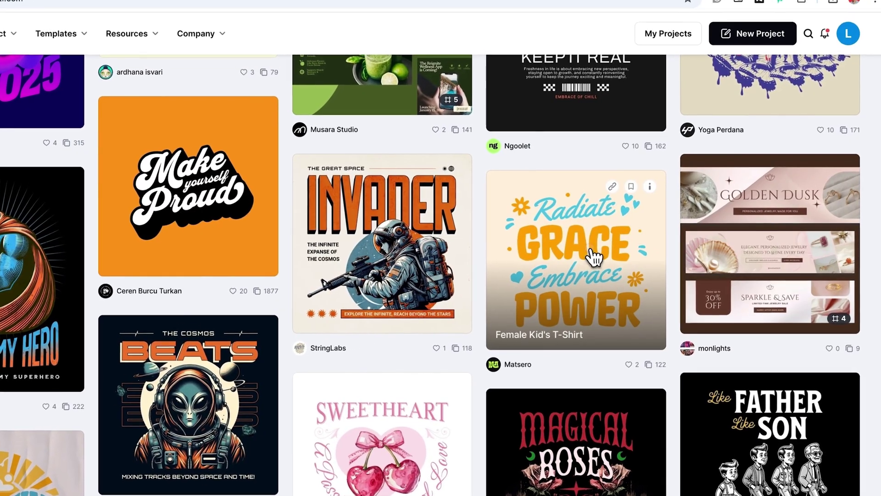
Open the Radiate Grace T-shirt template and retype GRACE as BEAUTY.
left_click(605, 243)
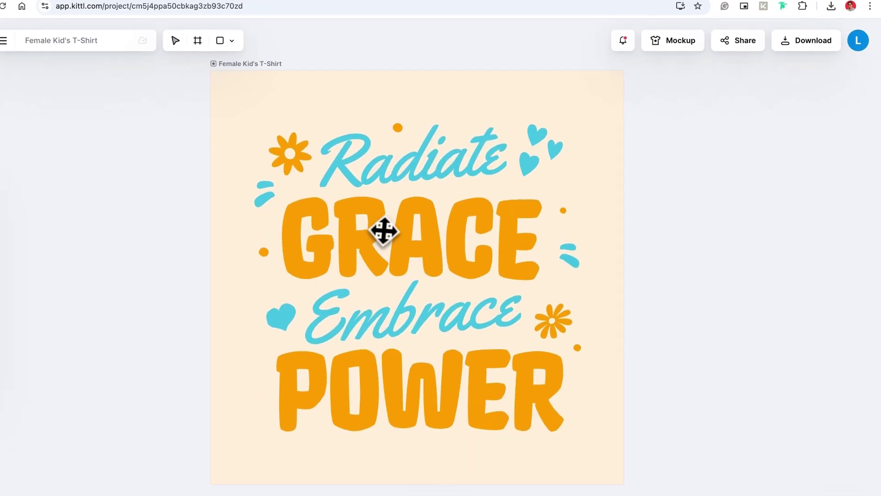
left_click(406, 243)
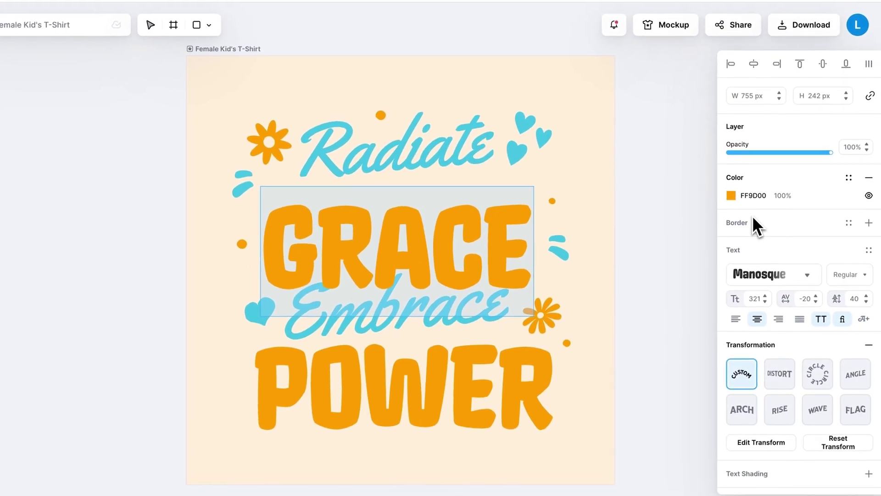
type("BEAUTY")
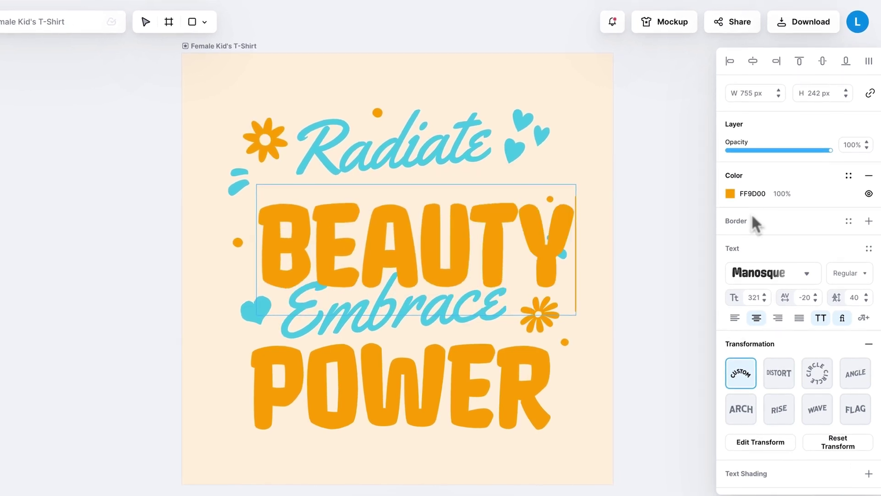
key("Escape")
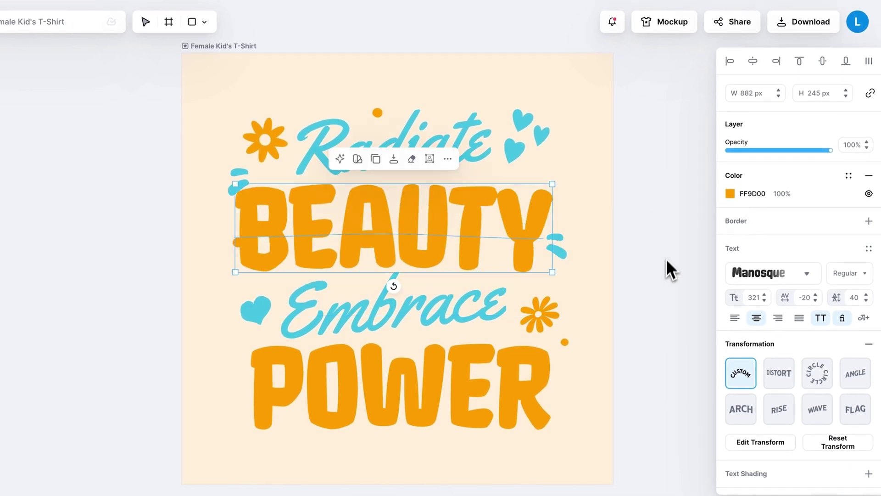
left_click(662, 341)
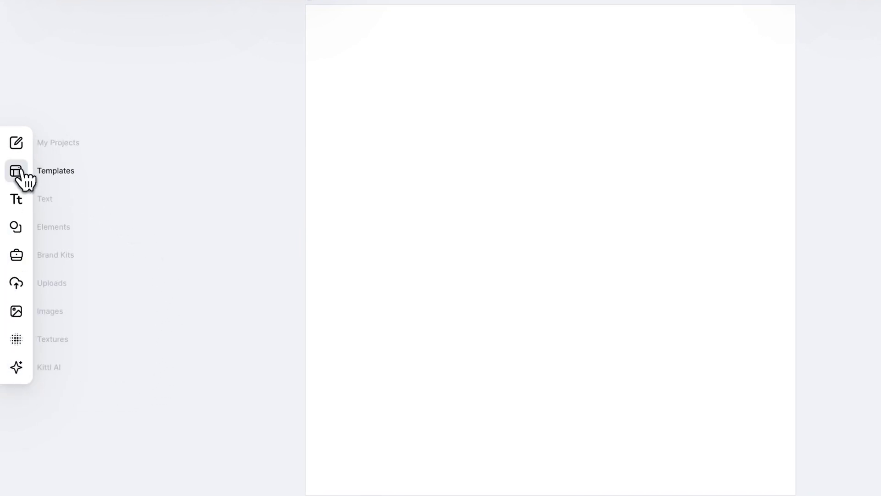
Search Kittl templates for STICKERS and open the Earth Day Sticker Pack.
left_click(56, 171)
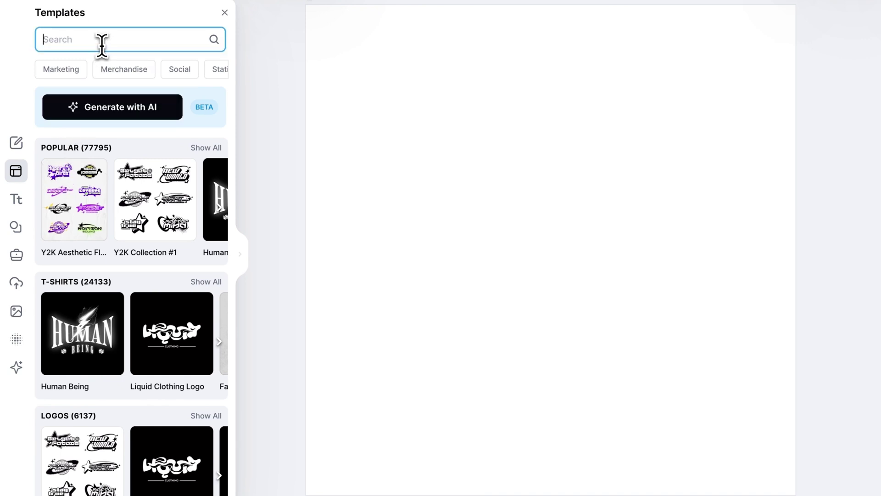
type("ST")
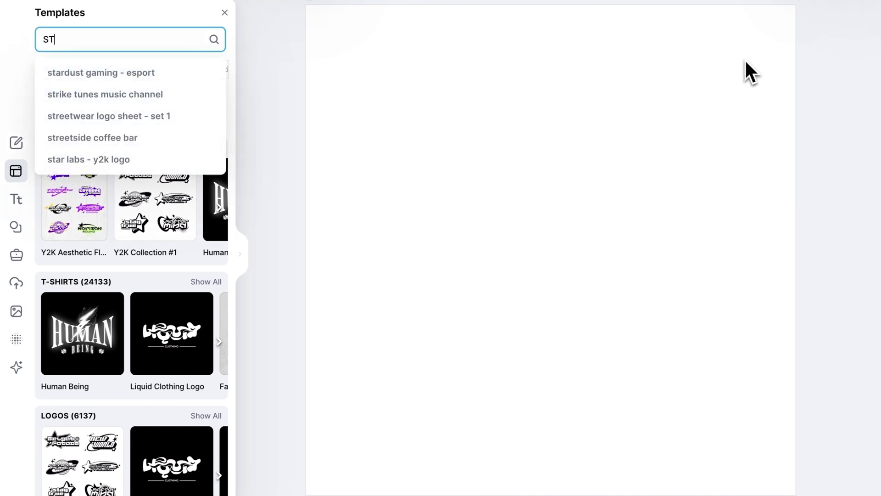
type("ICKERS")
key("Return")
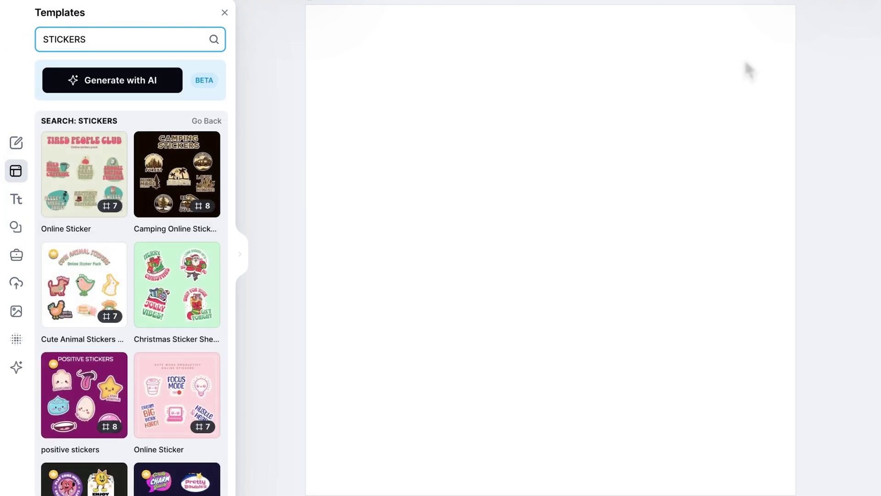
scroll(232, 173, "down", 15)
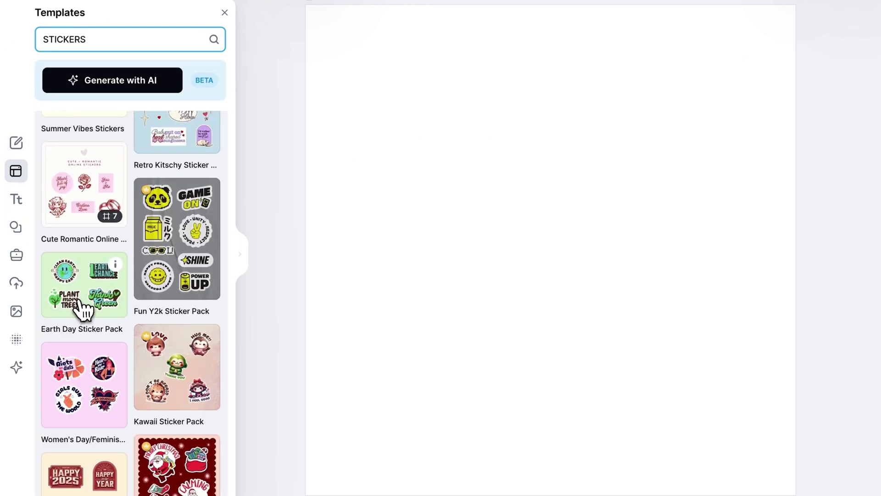
left_click(80, 309)
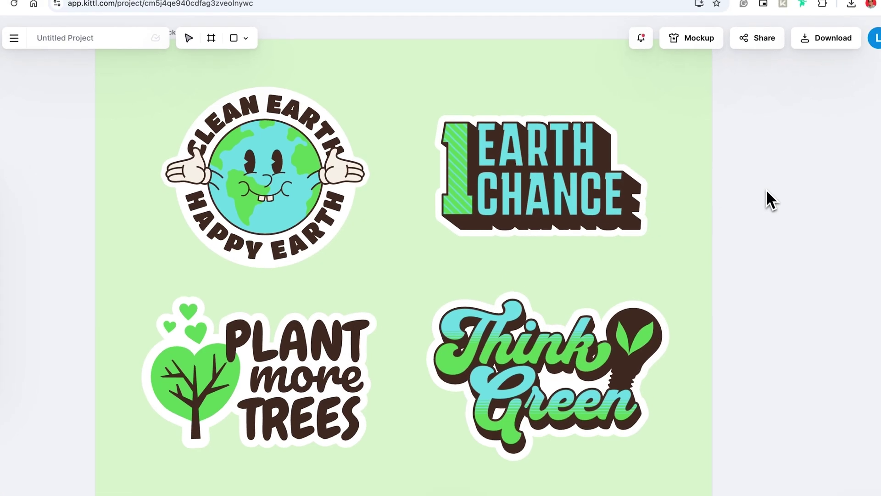
Replace the curved CLEAN EARTH sticker text with SAVE THE.
double_click(255, 114)
key("ctrl+a")
key("BackSpace")
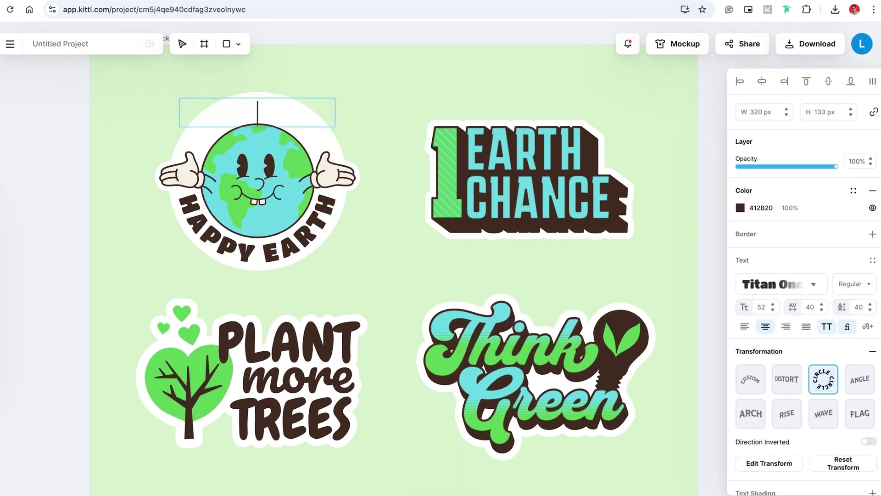
key("Escape")
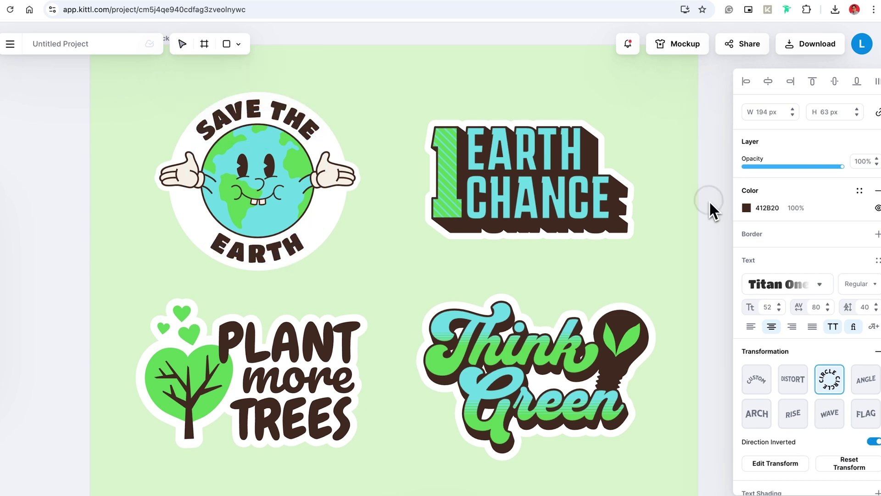
left_click(708, 200)
Recolour the EARTH CHANCE sticker's EARTH word to pale yellow E3E168.
left_click(550, 161)
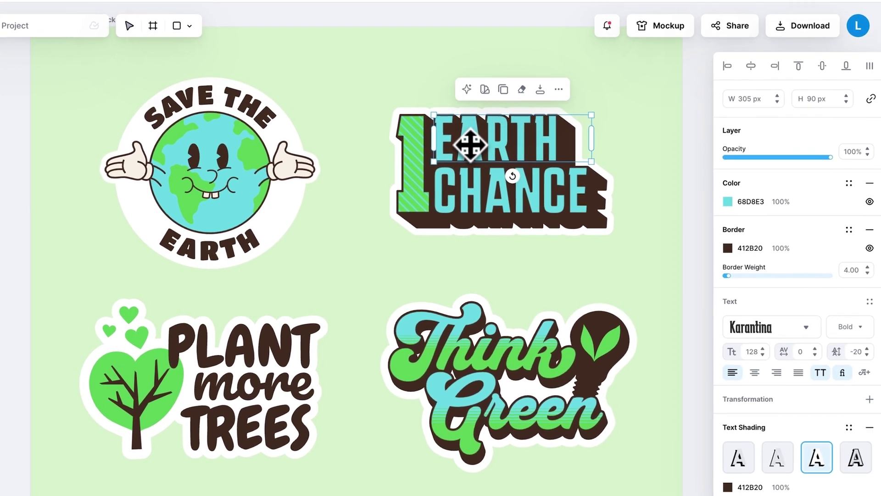
left_click(725, 200)
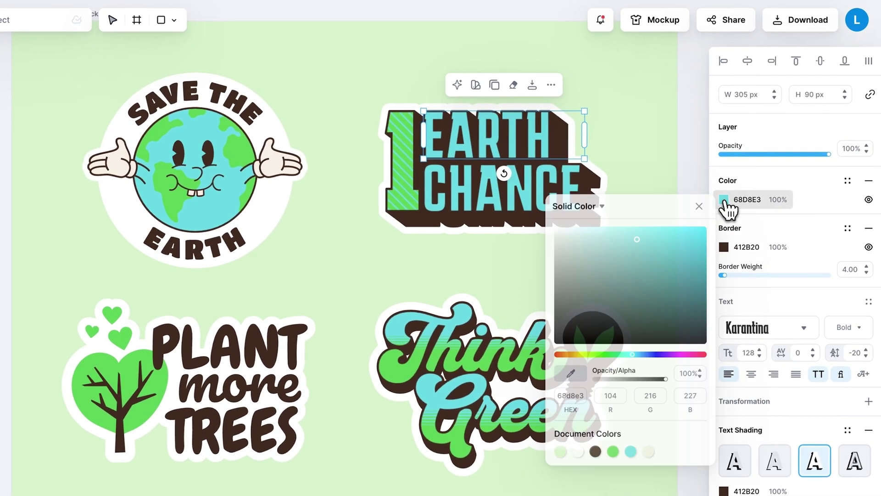
left_click_drag(661, 353, 578, 356)
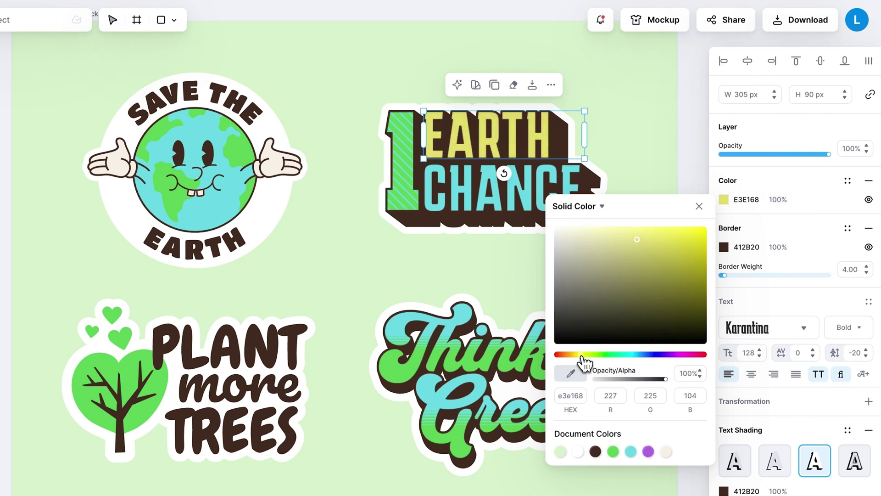
left_click(486, 364)
Recolour the Think Green sticker with a green Kittl colour palette.
left_click(761, 277)
left_click(773, 288)
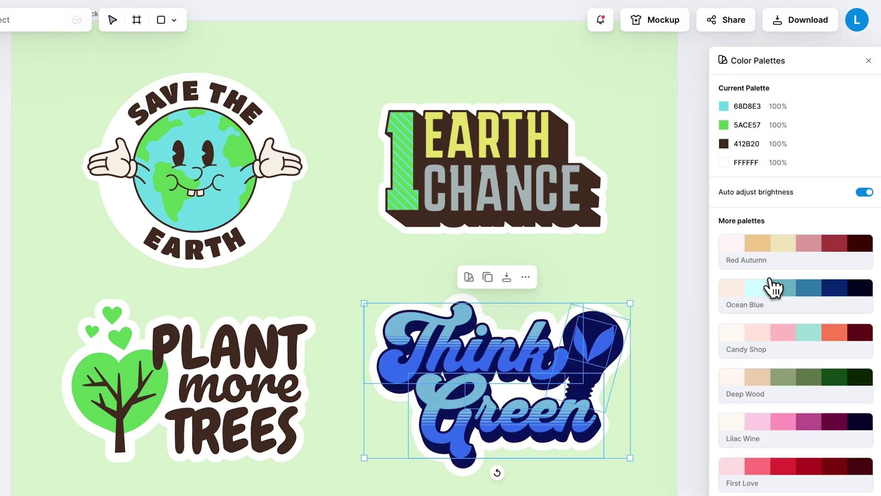
scroll(765, 467, "down", 8)
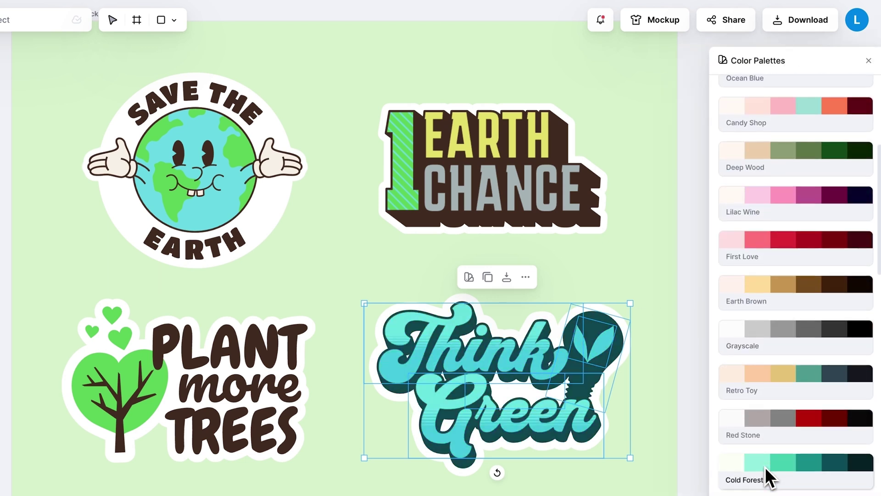
scroll(766, 466, "up", 10)
left_click(694, 358)
Download the Save the Earth sticker as a PNG image.
left_click(221, 178)
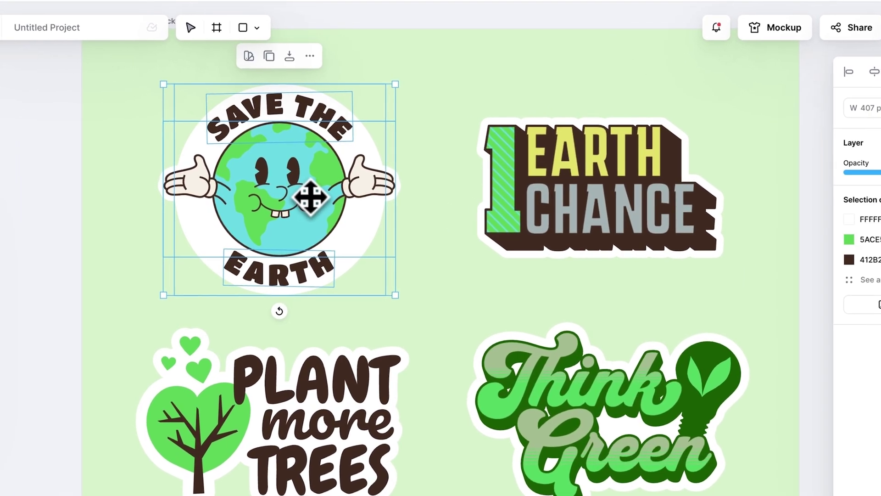
right_click(309, 197)
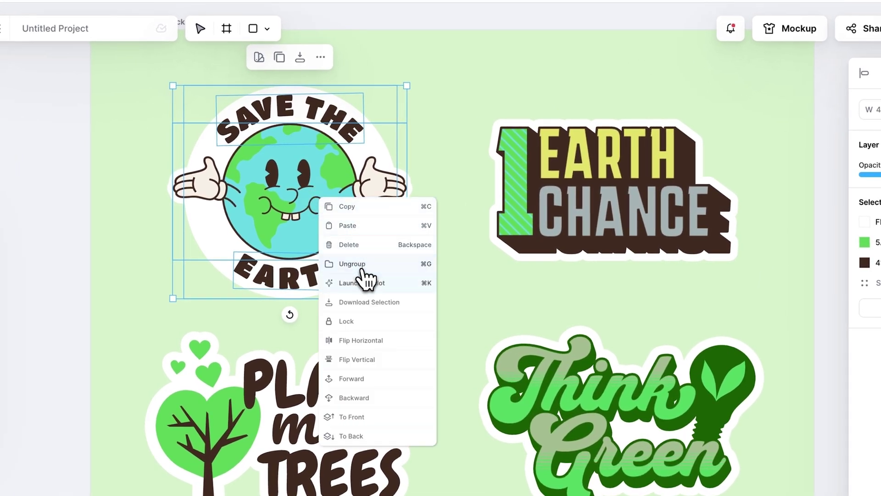
left_click(362, 303)
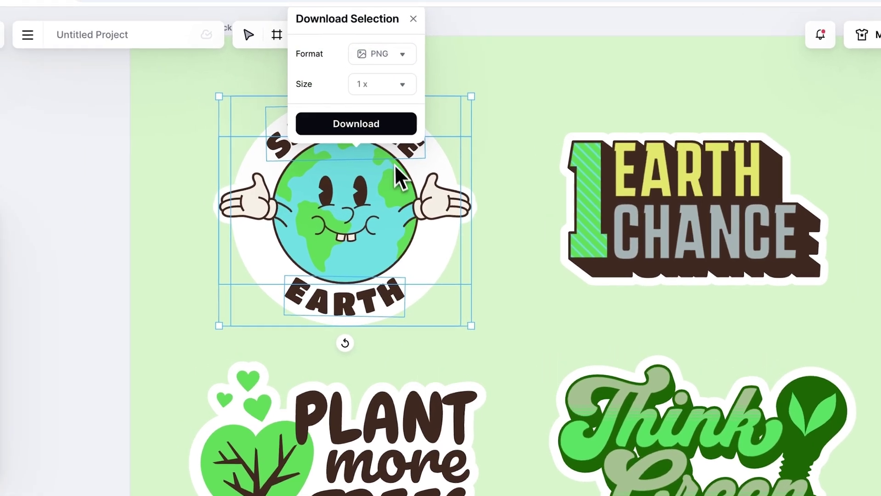
left_click(392, 129)
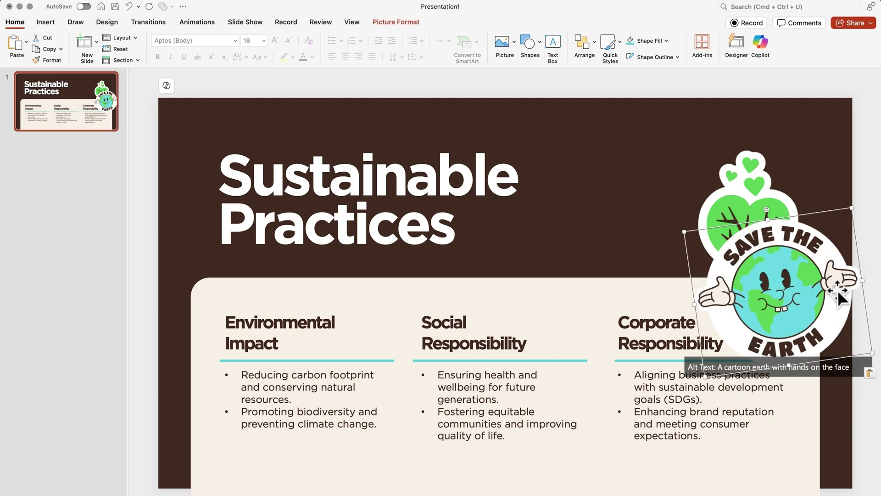
Move the Save the Earth sticker beside the title, enlarge it, and snug it against the tree.
left_click_drag(838, 296, 665, 235)
left_click_drag(687, 142, 705, 122)
left_click_drag(665, 186, 648, 191)
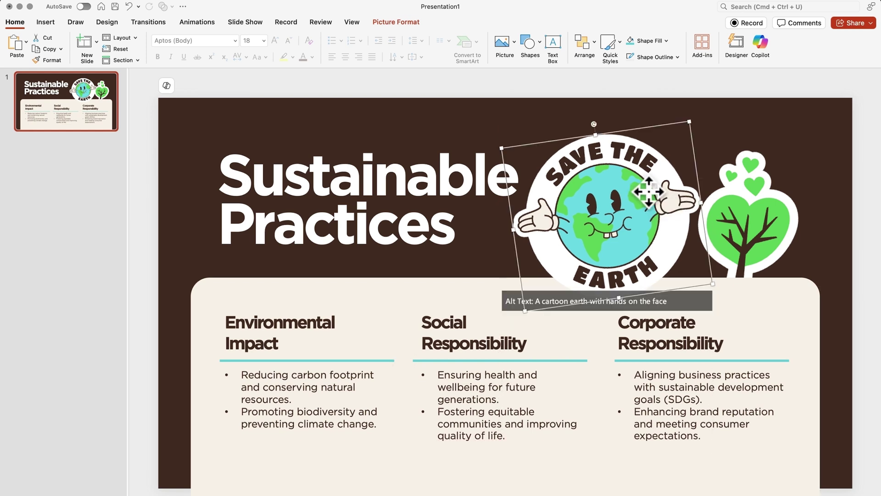
left_click(871, 212)
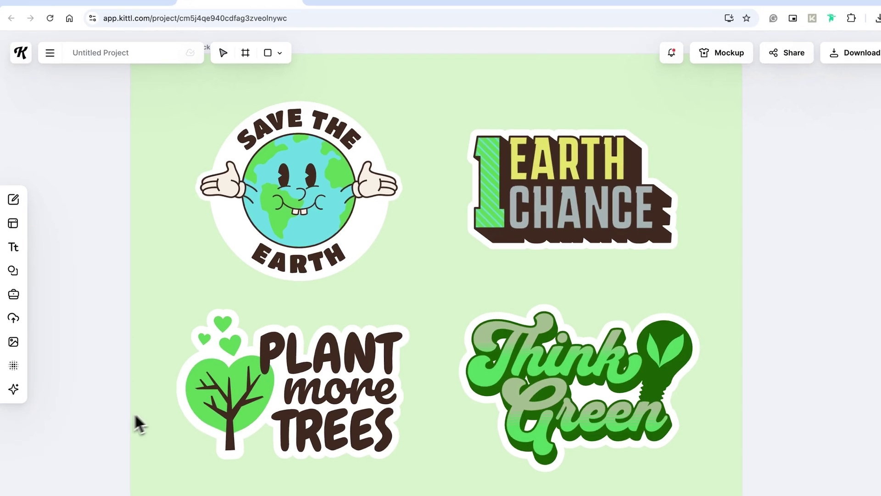
Open Kittl's AI Sets Generator and set the globe image as the style reference.
left_click(13, 399)
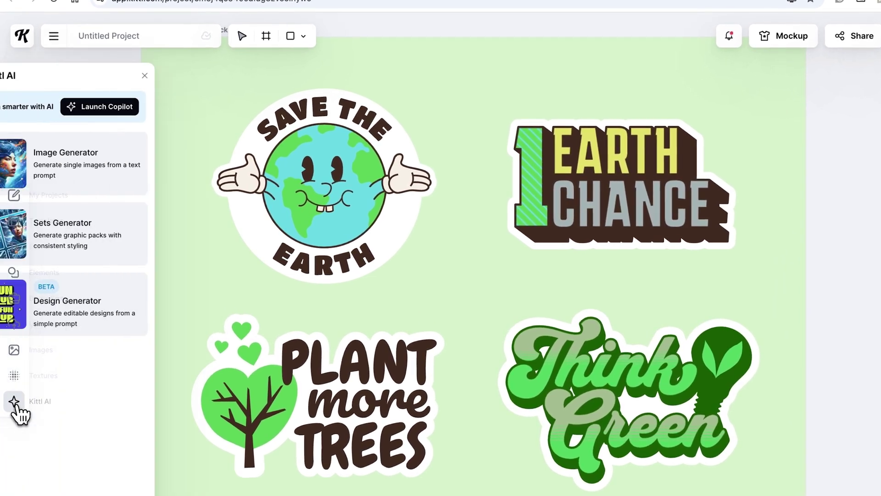
left_click(116, 251)
left_click(69, 158)
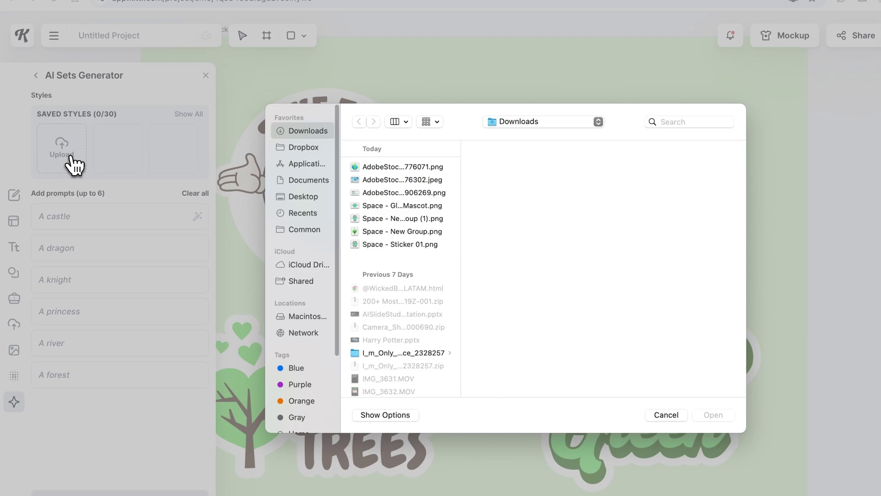
left_click(371, 166)
left_click(721, 416)
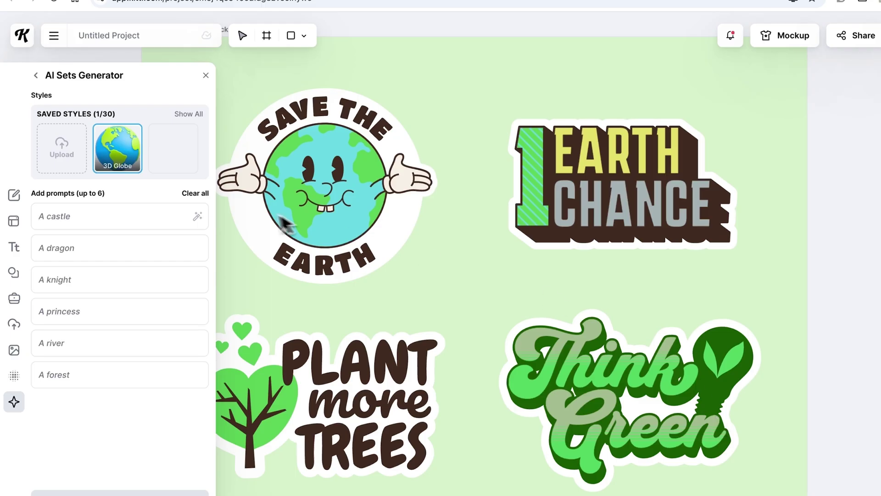
Generate the leaf, trash can and briefcase set, remove backgrounds, and paste into PowerPoint.
type("A tree leaf")
type("A trash can")
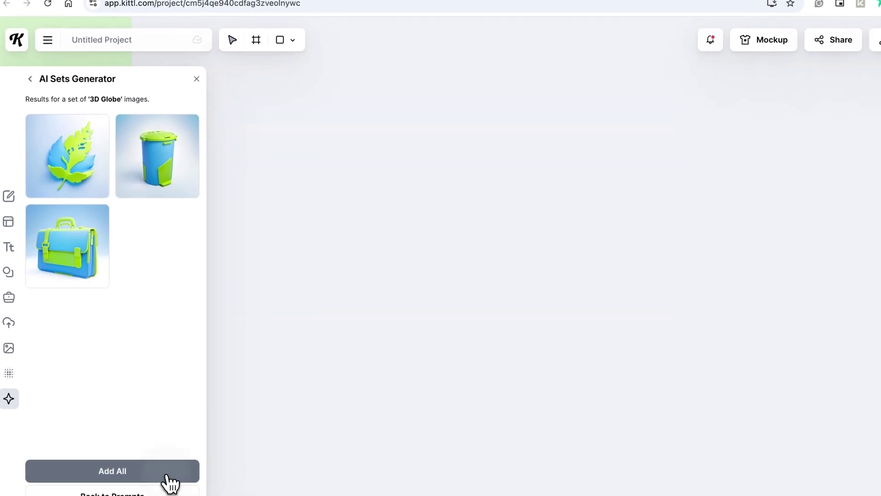
left_click(179, 474)
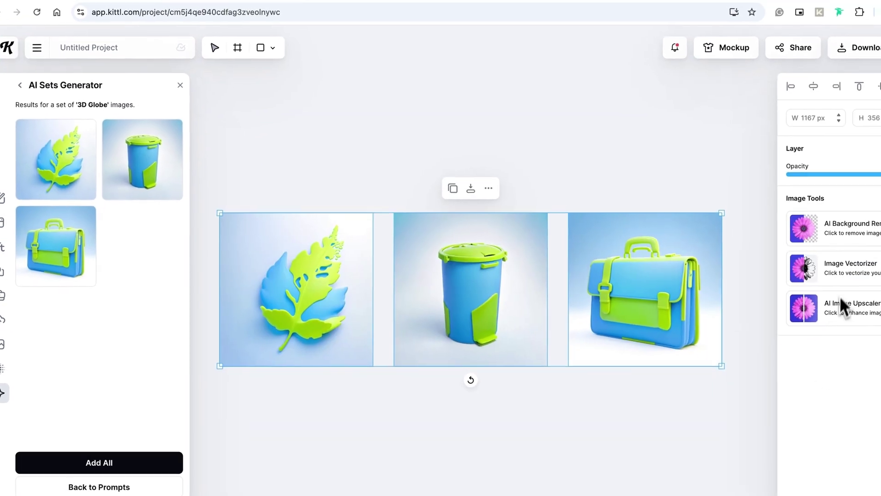
left_click(844, 230)
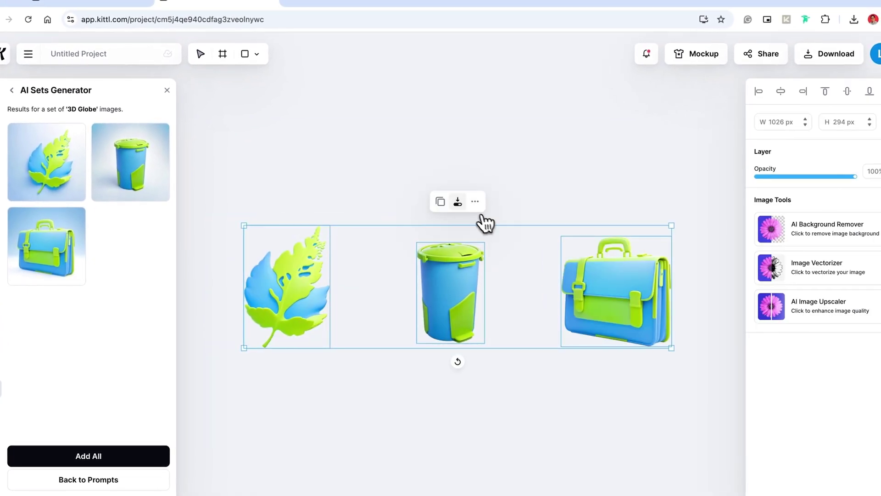
left_click(457, 201)
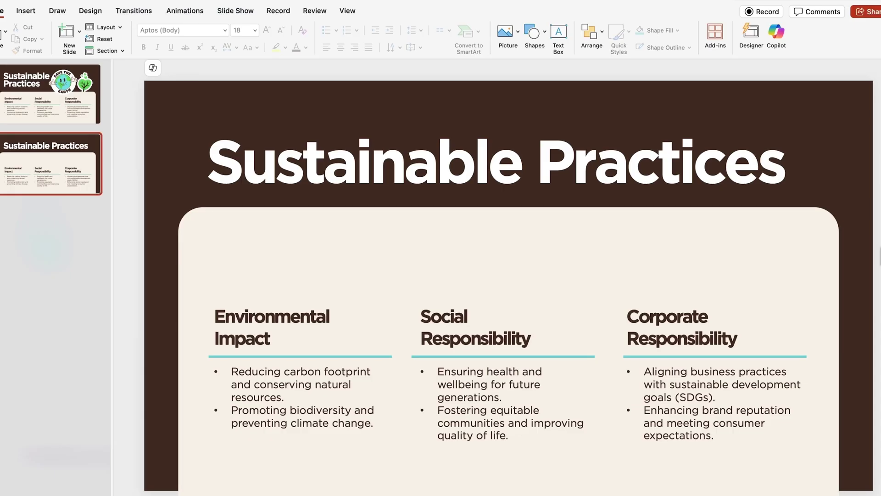
key("super+v")
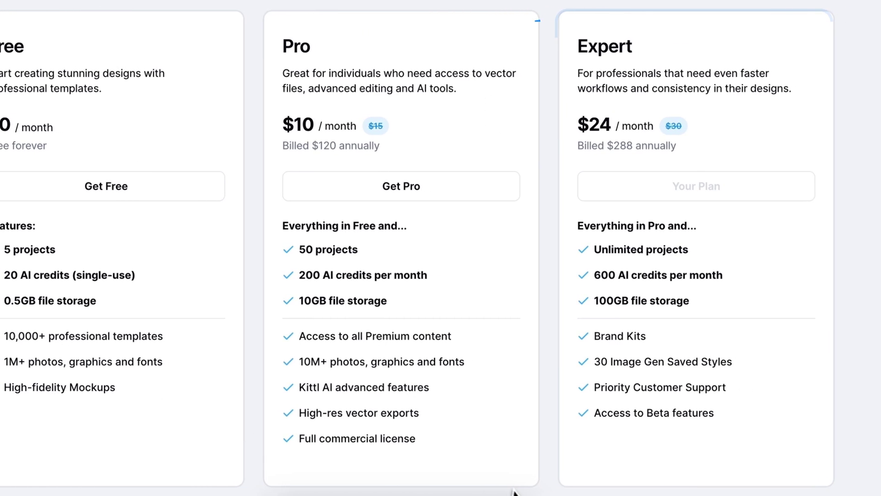
triple_click(269, 438)
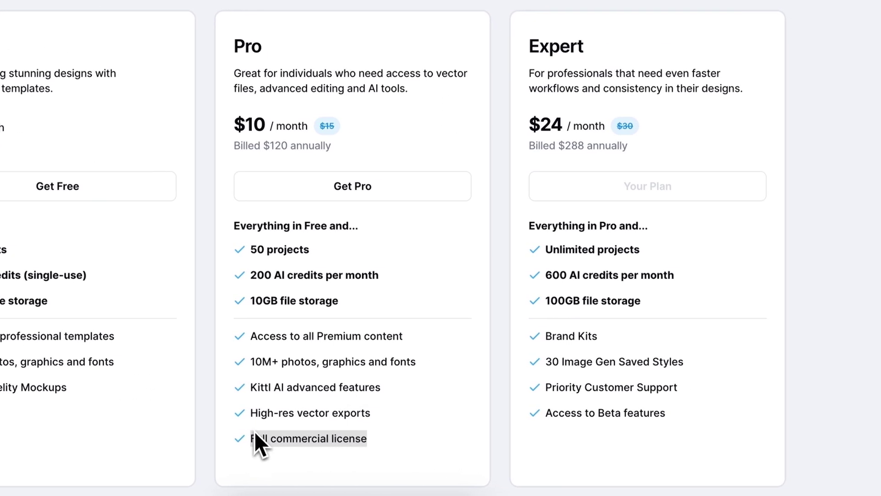
triple_click(230, 388)
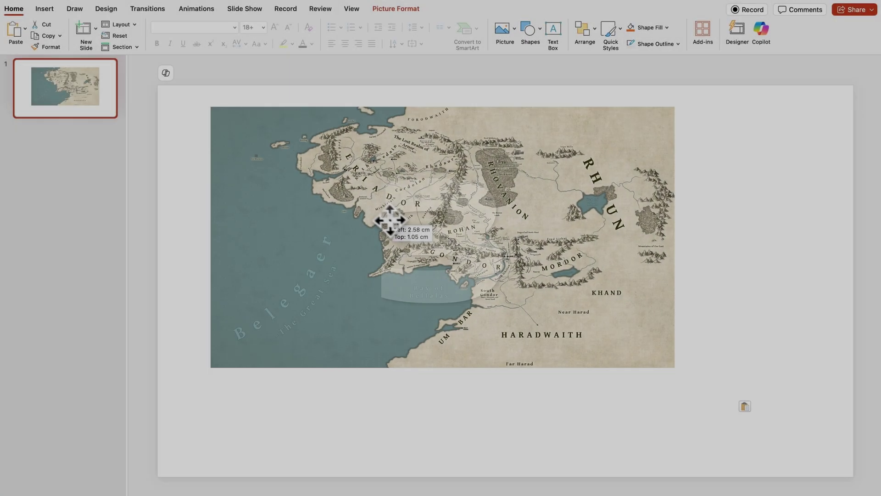
Stretch the map from the top-left corner to fill slide 1, then view the Lothlórien and Mordor slides.
left_click_drag(390, 220, 336, 199)
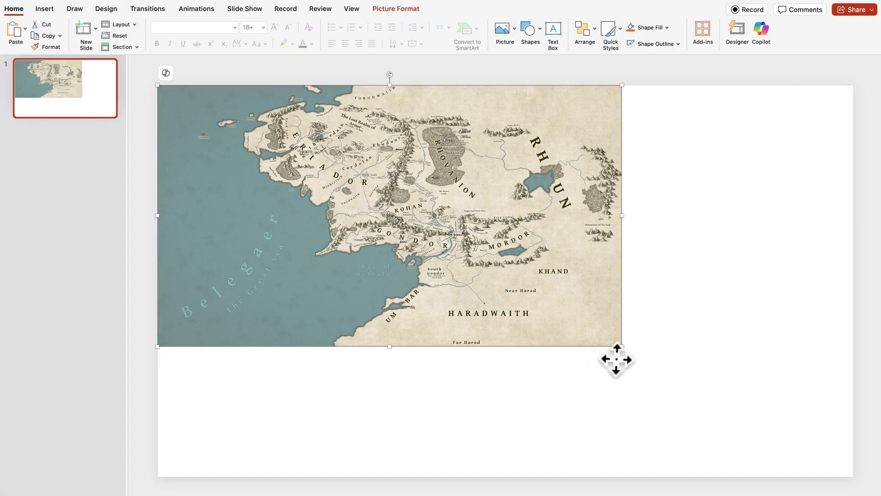
left_click_drag(621, 349, 854, 476)
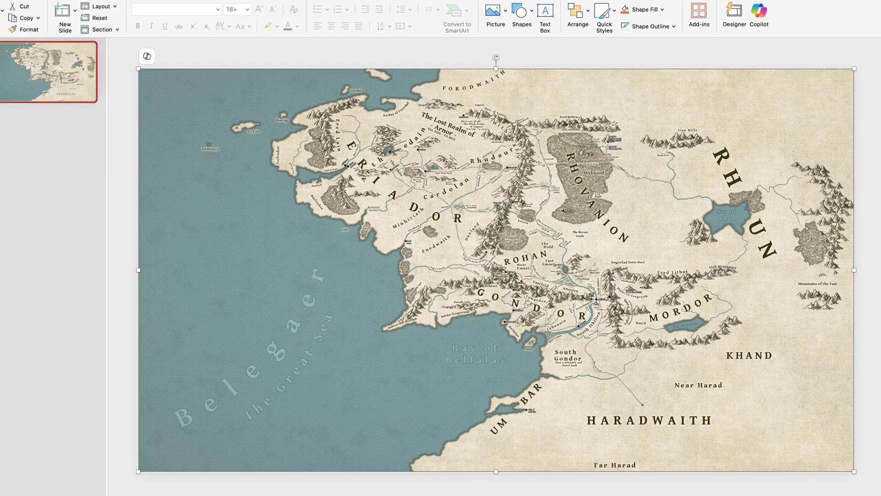
left_click(31, 58)
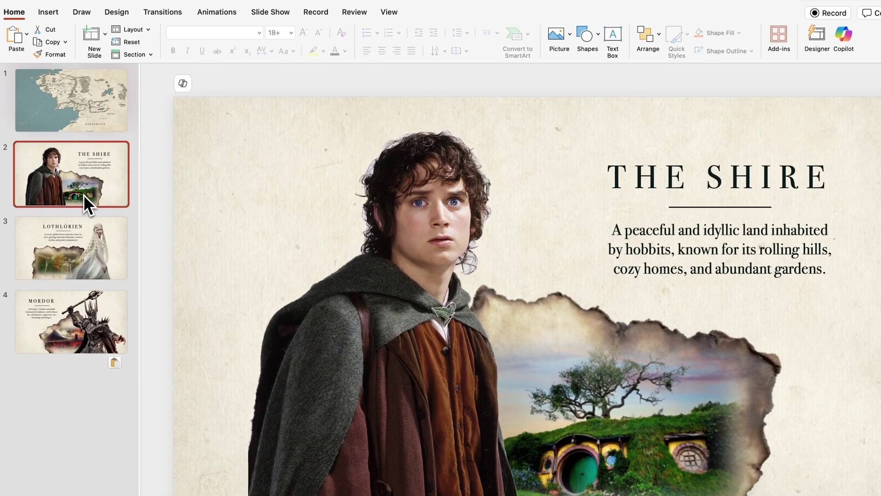
left_click(84, 197)
left_click(74, 342)
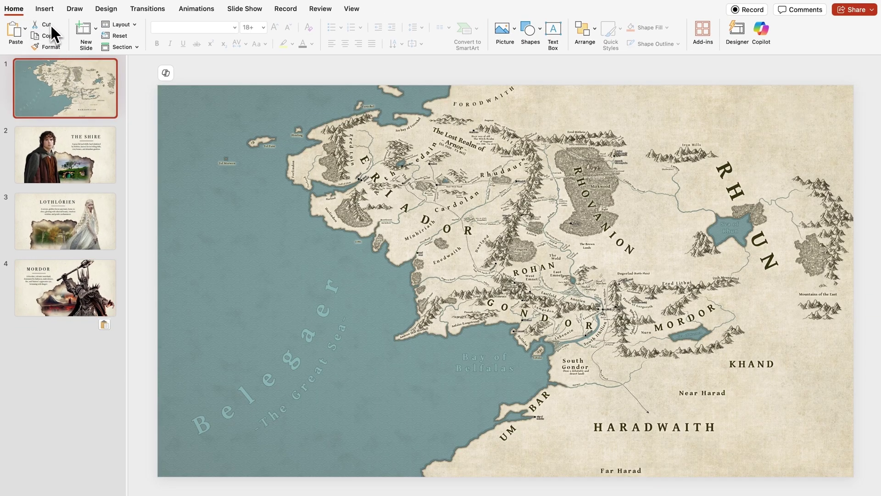
On the map slide, insert slide zooms for the Shire, Lothlórien and Mordor slides.
left_click(48, 12)
left_click(314, 29)
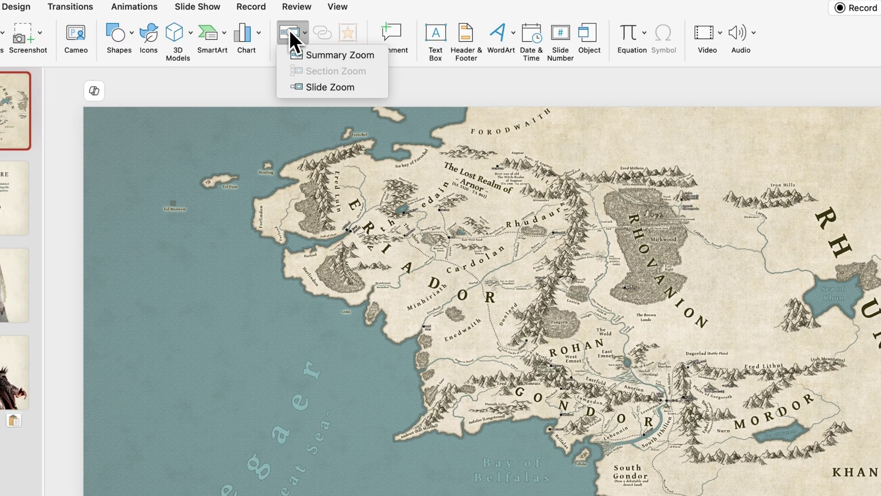
left_click(303, 87)
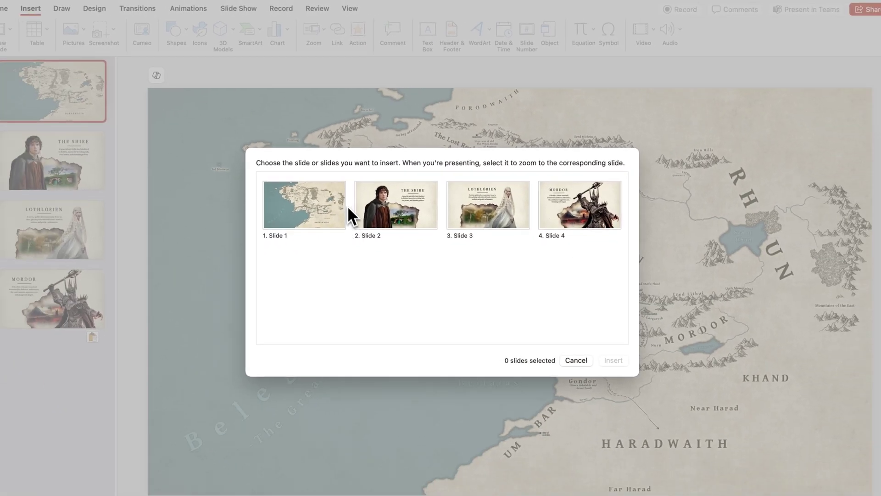
left_click(374, 247)
left_click(484, 197, "super")
left_click(564, 197, "super")
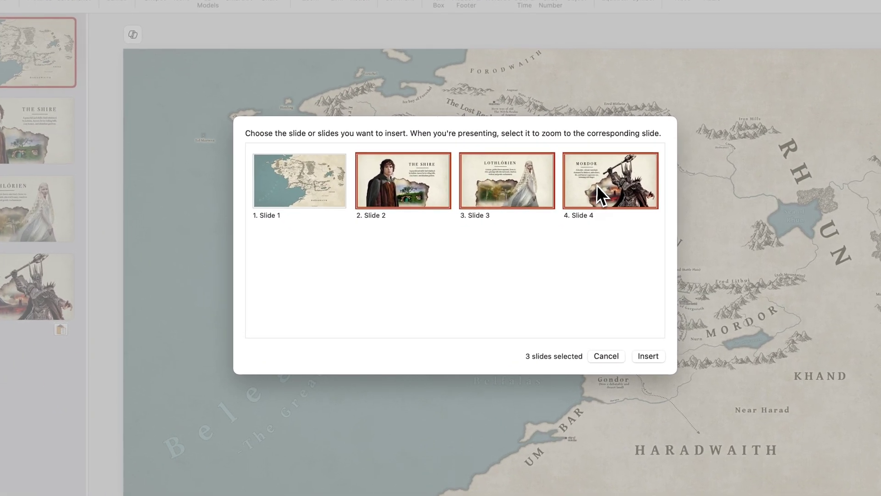
left_click(648, 356)
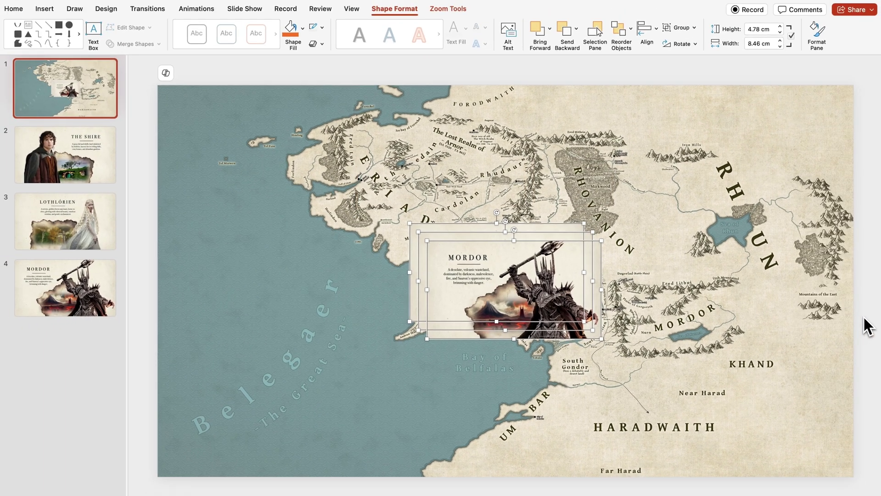
Place the zooms over their regions: Shire over Eriador, Lothlórien shrunk, Mordor to the right.
left_click(867, 326)
left_click_drag(504, 284, 679, 284)
left_click_drag(498, 282, 596, 225)
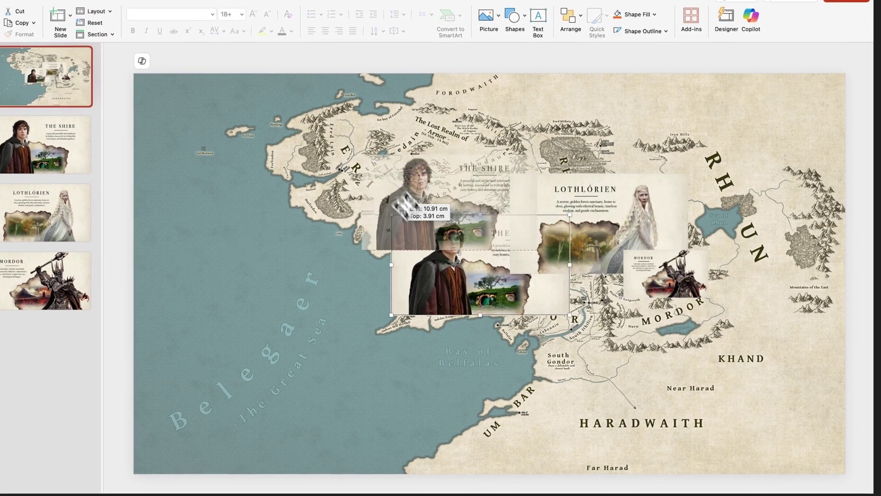
left_click_drag(424, 253, 419, 133)
left_click_drag(596, 213, 533, 194)
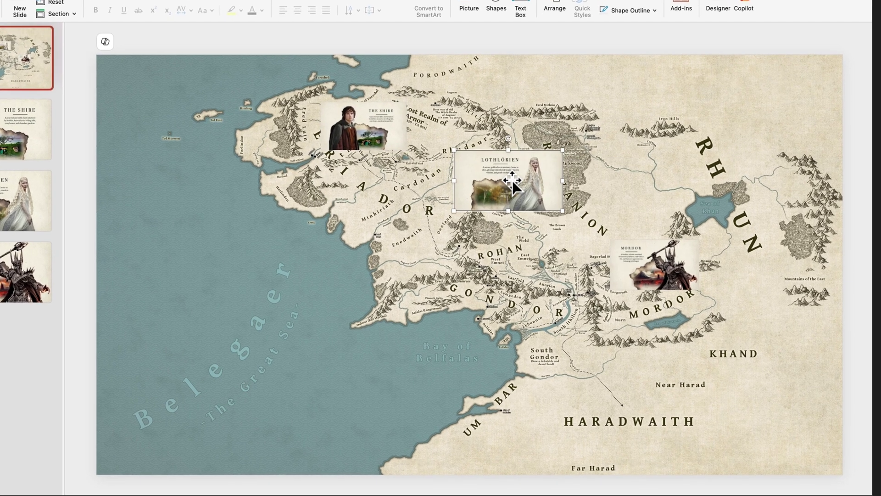
left_click(854, 177)
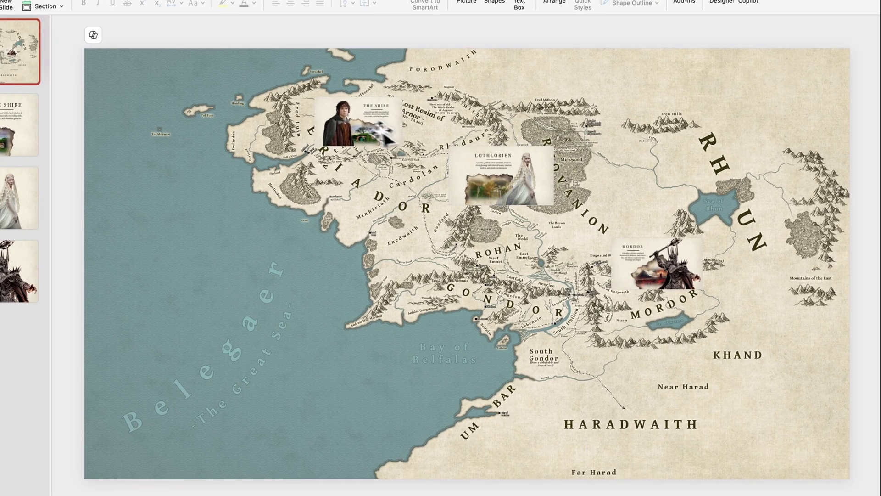
left_click(398, 137)
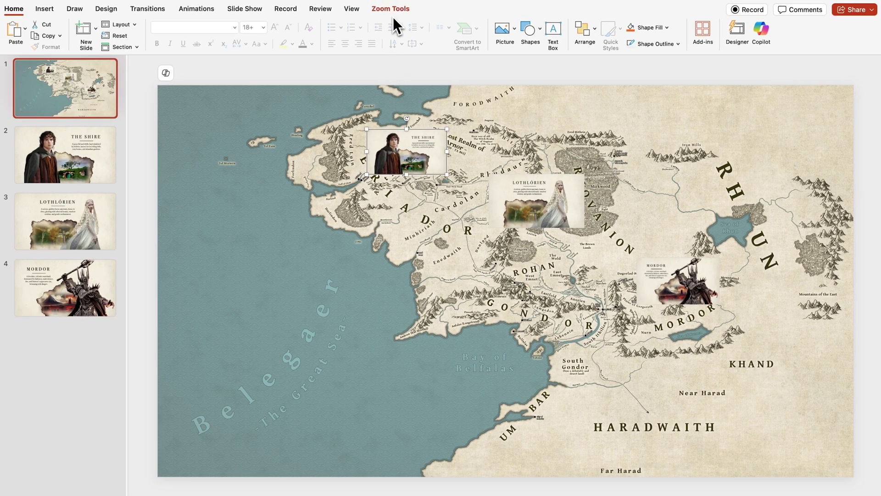
left_click(391, 13)
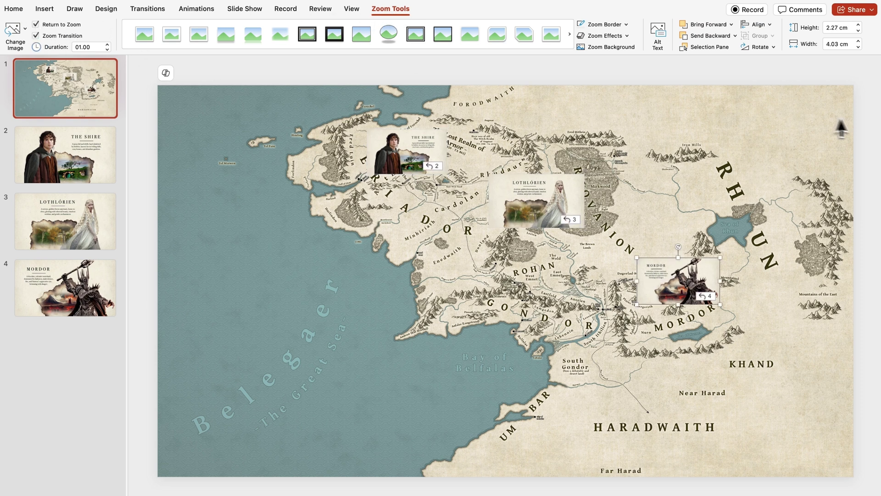
Run the slide show, zooming into the Shire and then Lothlórien, returning to the map each time.
key("super+shift+Return")
left_click(314, 88)
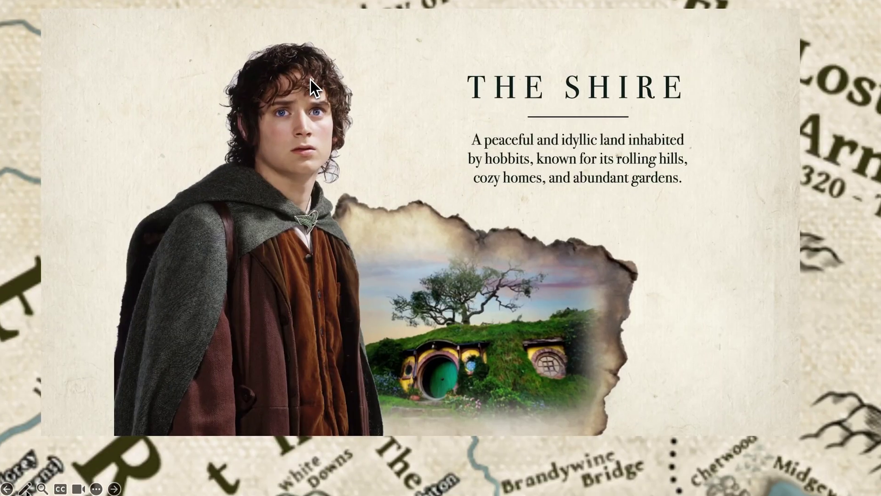
left_click(310, 79)
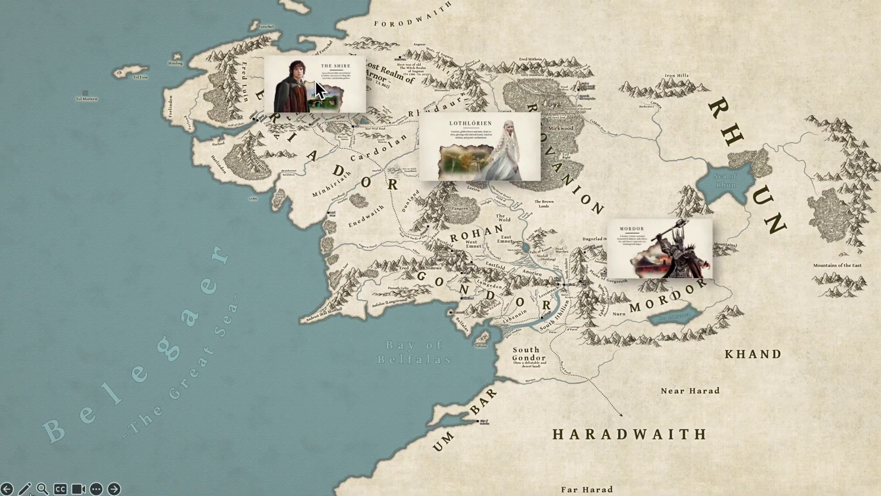
left_click(457, 133)
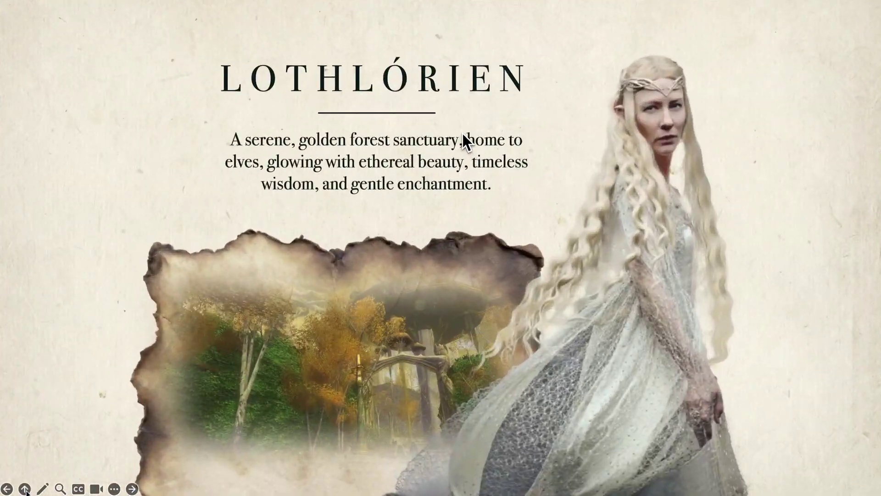
left_click(461, 133)
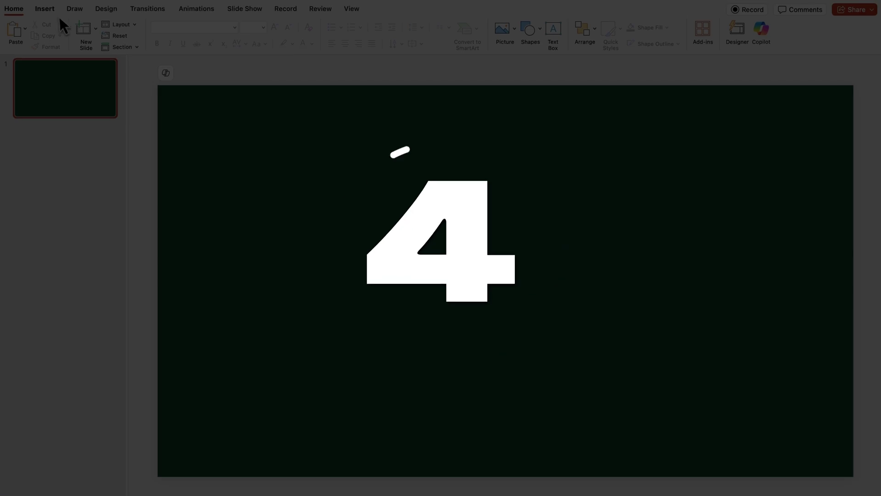
Draw a large text box reading NATURAL and move it up to centre near the slide's top.
left_click(51, 10)
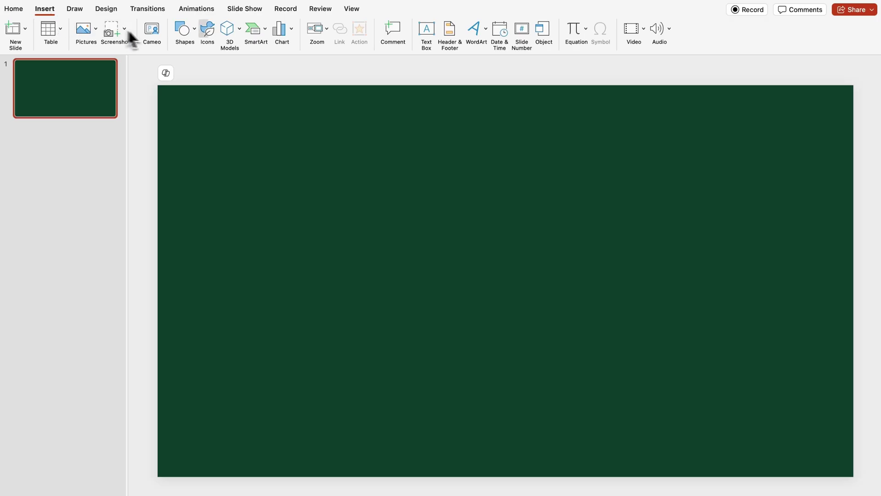
left_click_drag(220, 193, 817, 367)
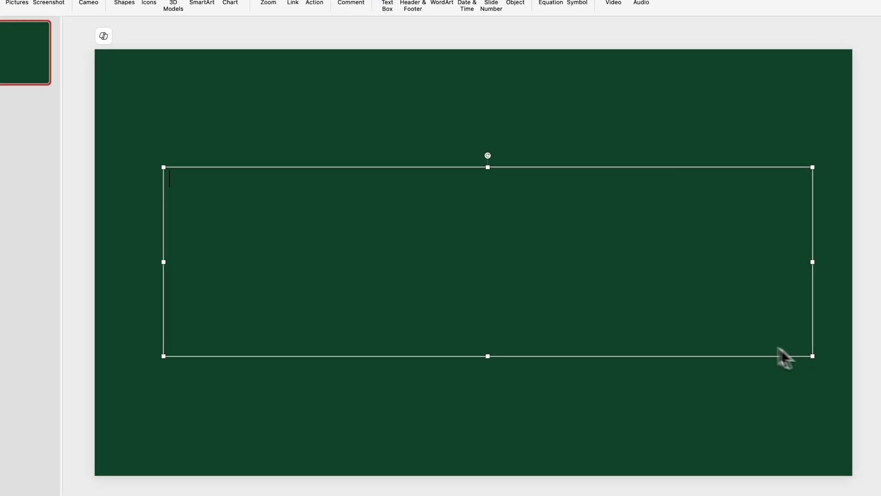
type("NATURAL")
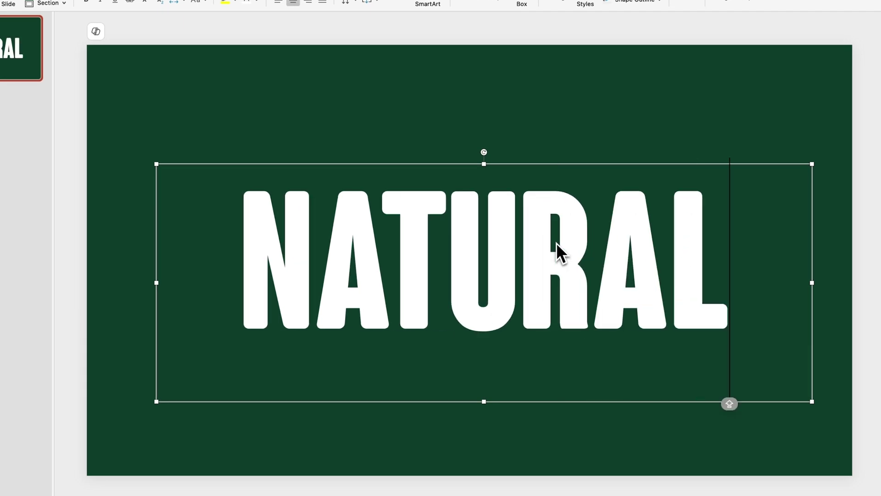
left_click_drag(583, 169, 572, 98)
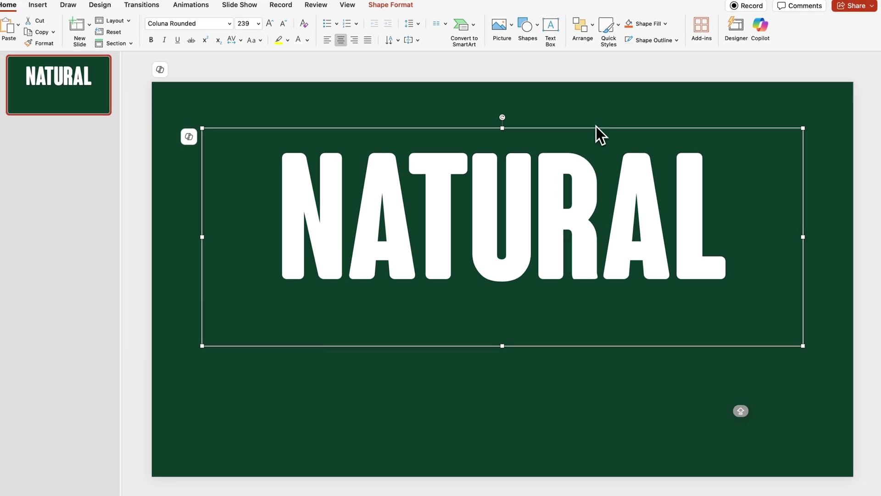
left_click(596, 126)
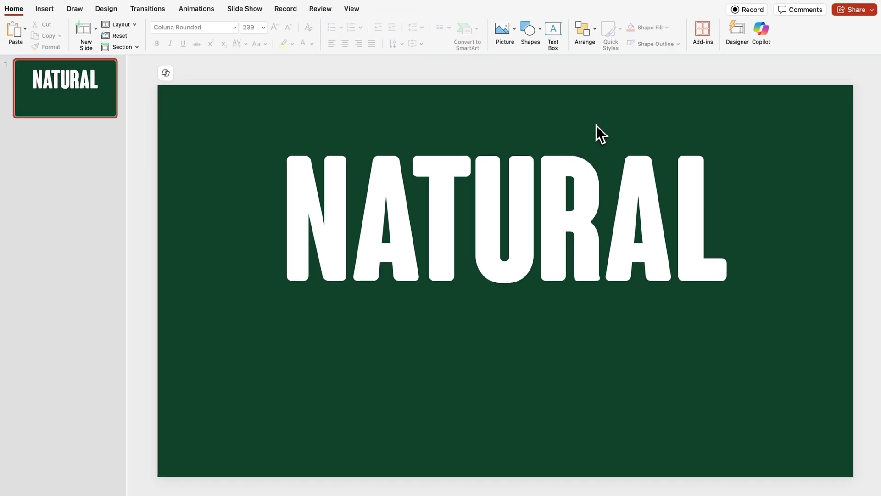
left_click(45, 9)
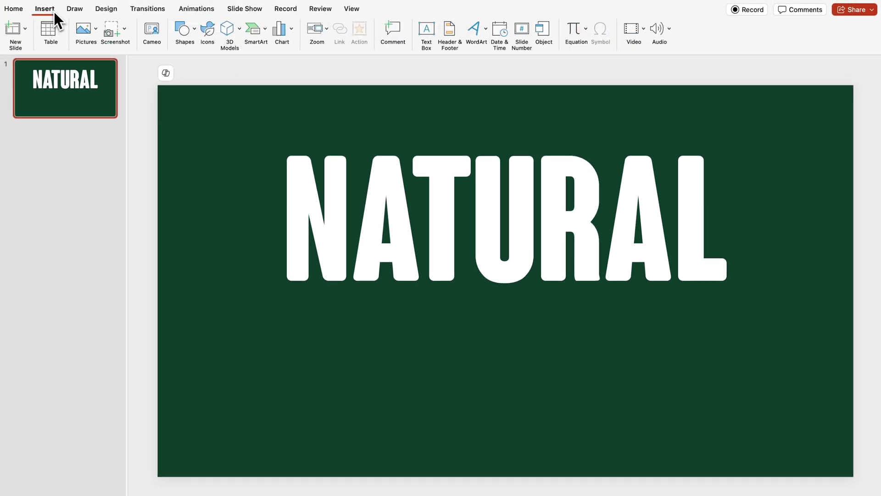
Insert the windswept grass stock video.
left_click(634, 36)
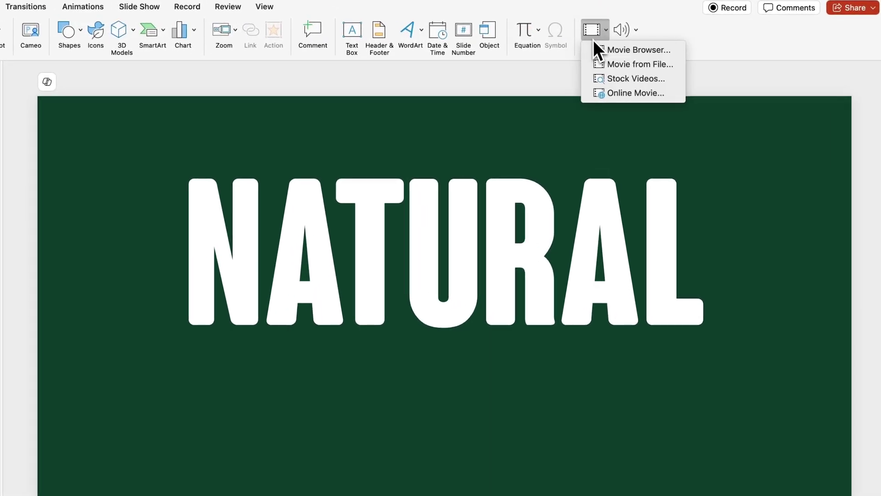
left_click(603, 77)
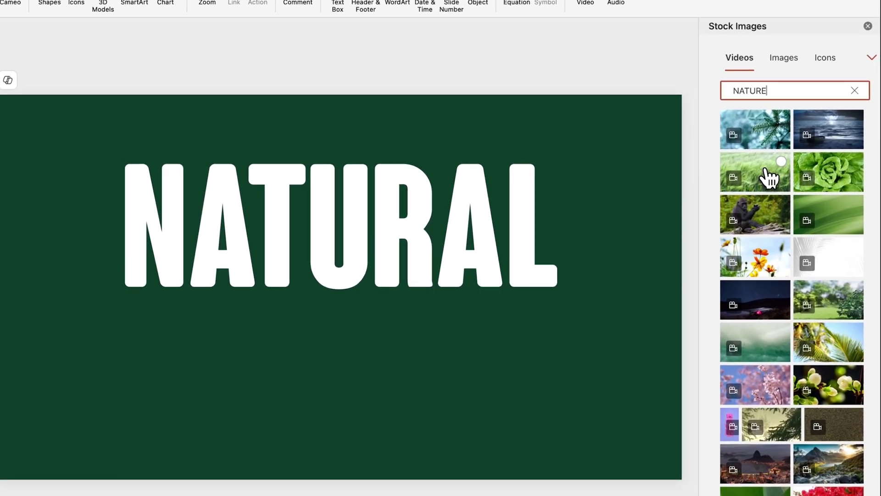
left_click(784, 183)
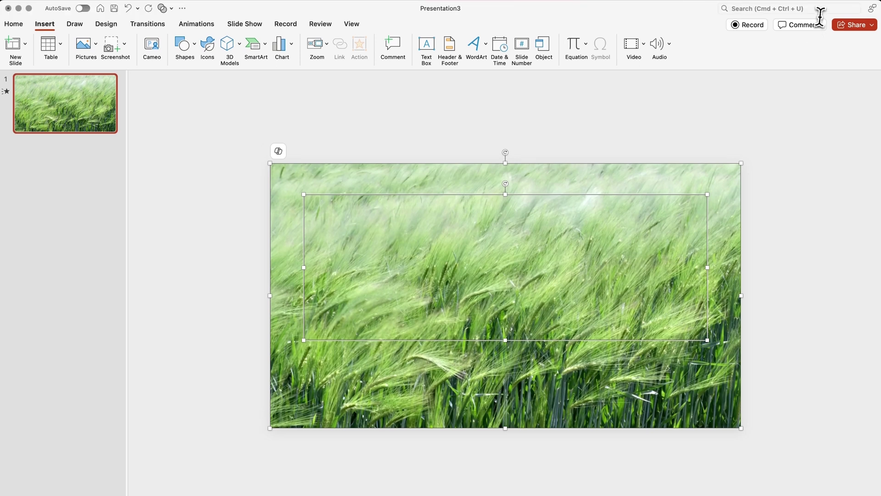
Intersect the video with the NATURAL text using Merge Shapes, and set when playback starts.
left_click(822, 10)
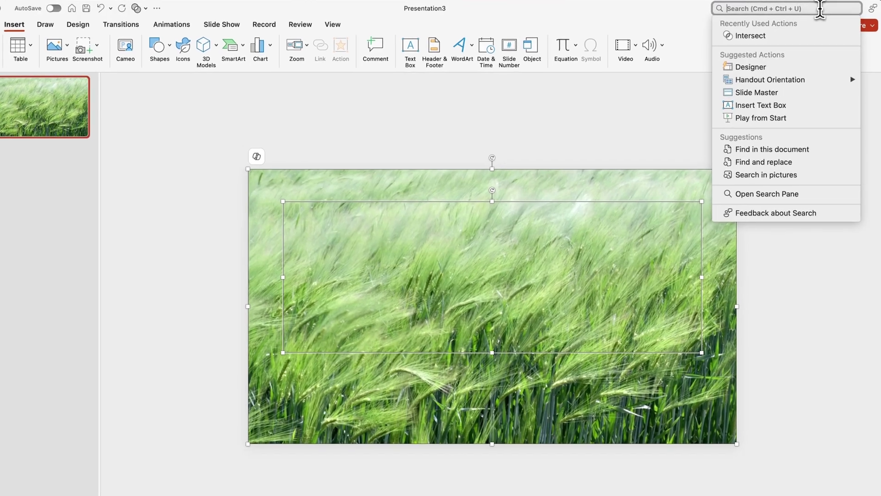
type("merge s")
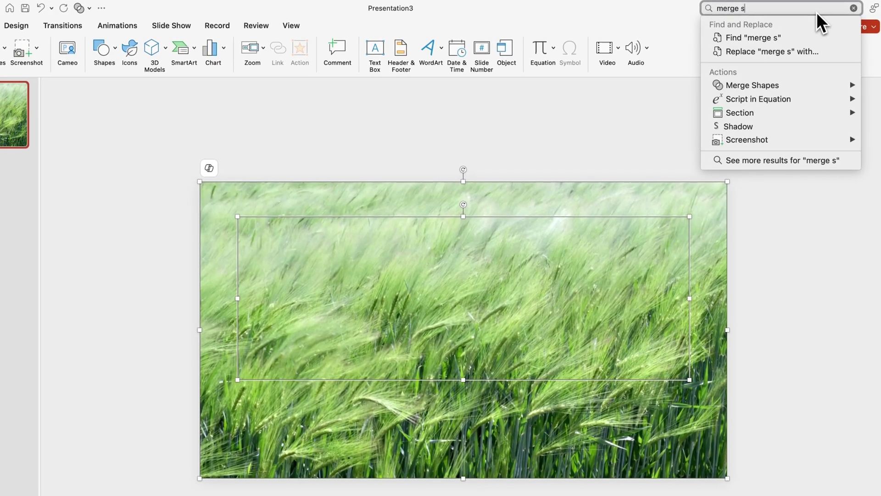
mouse_move(786, 82)
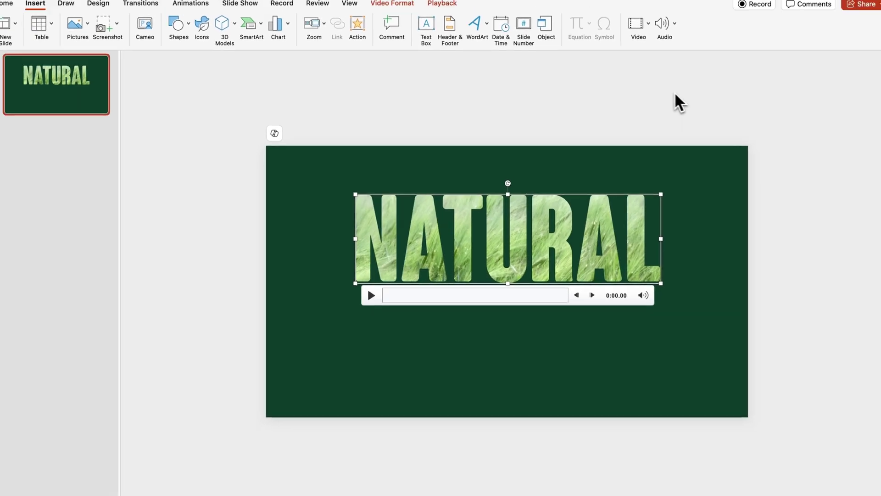
left_click(450, 12)
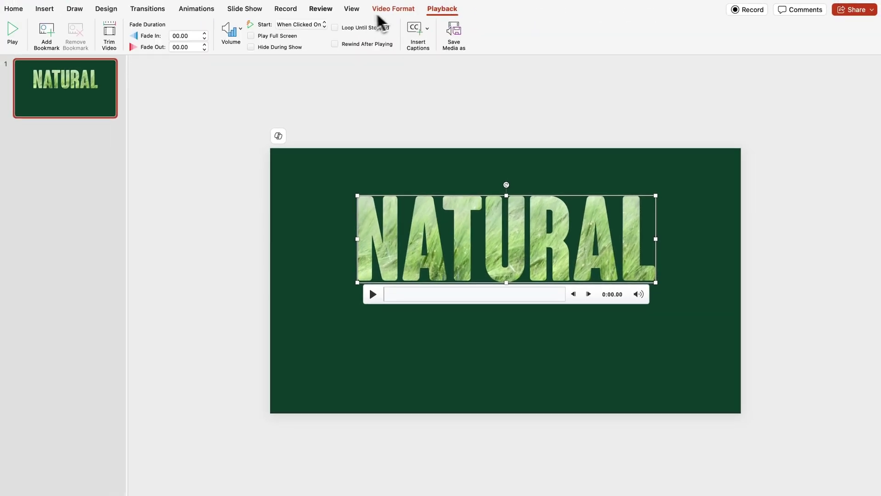
left_click(305, 24)
left_click(304, 28)
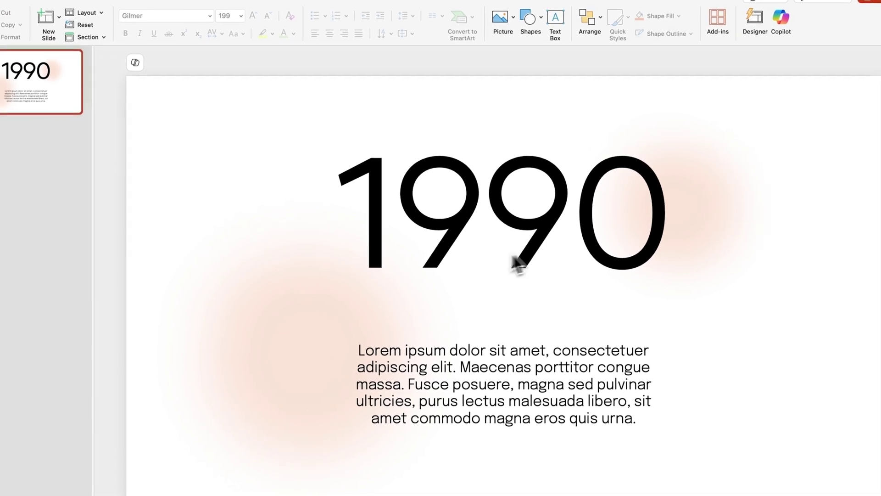
Draw a straight line across the full width of the 1990 slide.
left_click(529, 17)
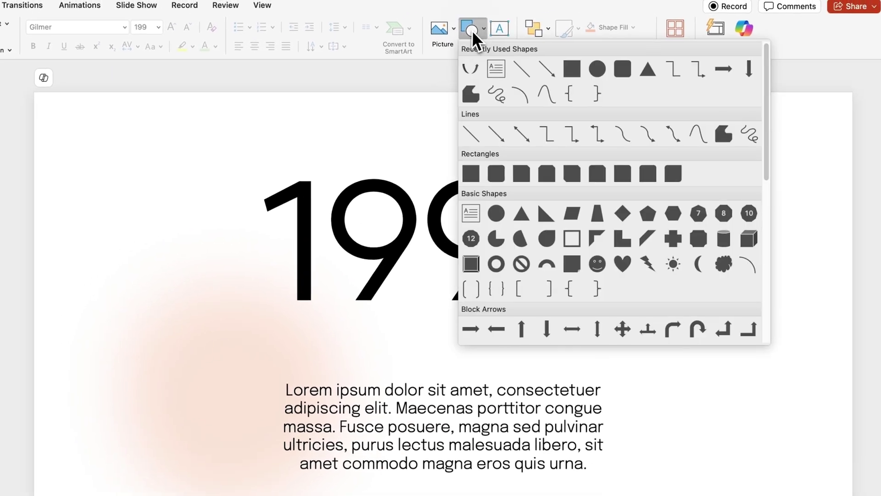
left_click(518, 68)
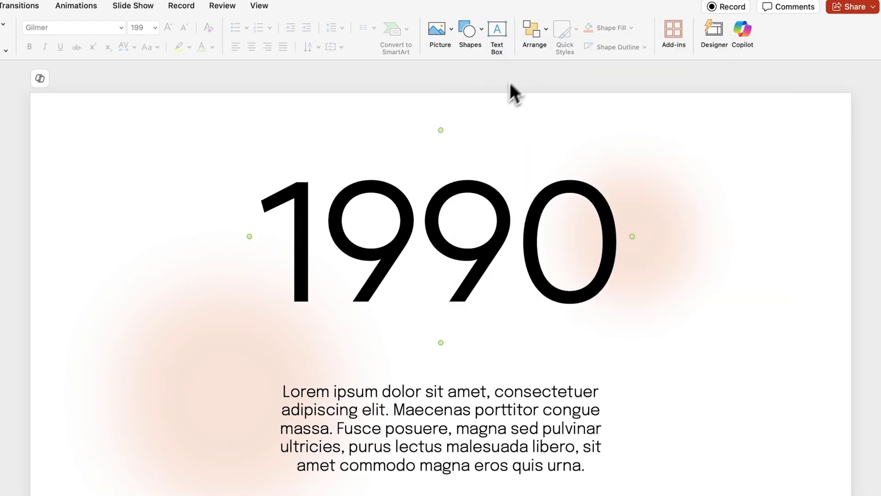
left_click_drag(33, 331, 853, 372)
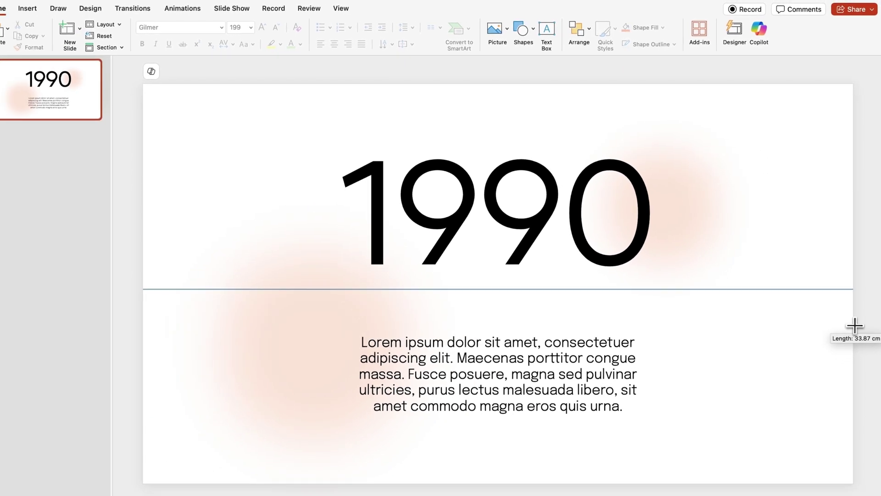
left_click_drag(854, 326, 854, 326)
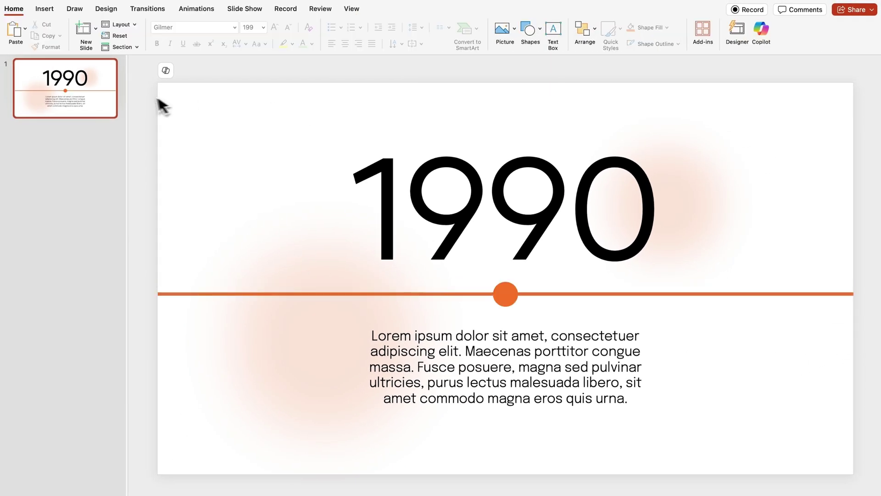
Duplicate the 1990 slide and change the copy's year to 2000.
key("super+d")
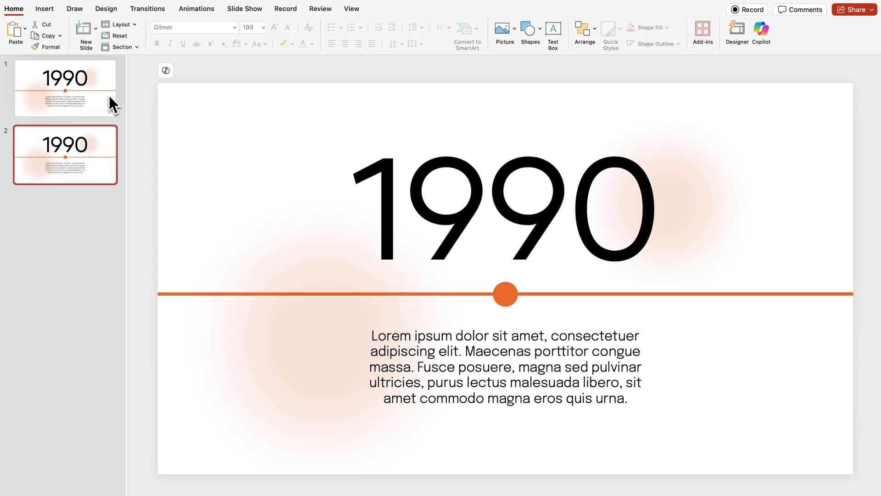
left_click(507, 170)
triple_click(506, 170)
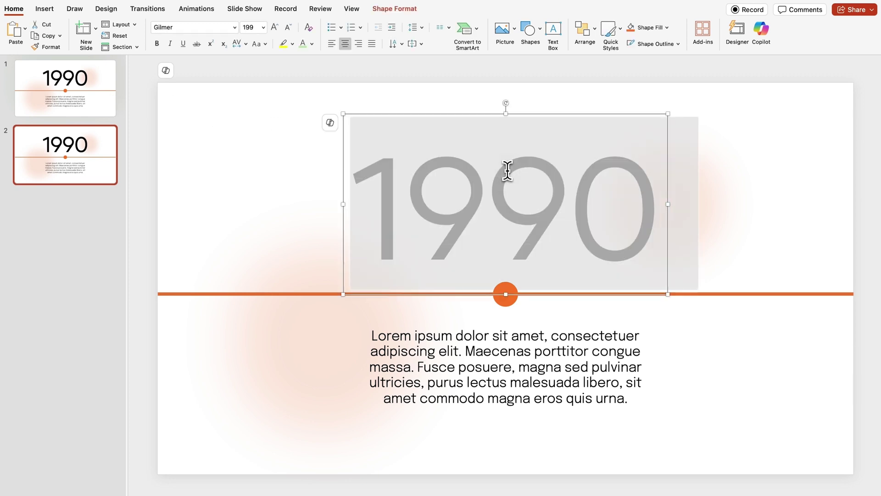
type("2000")
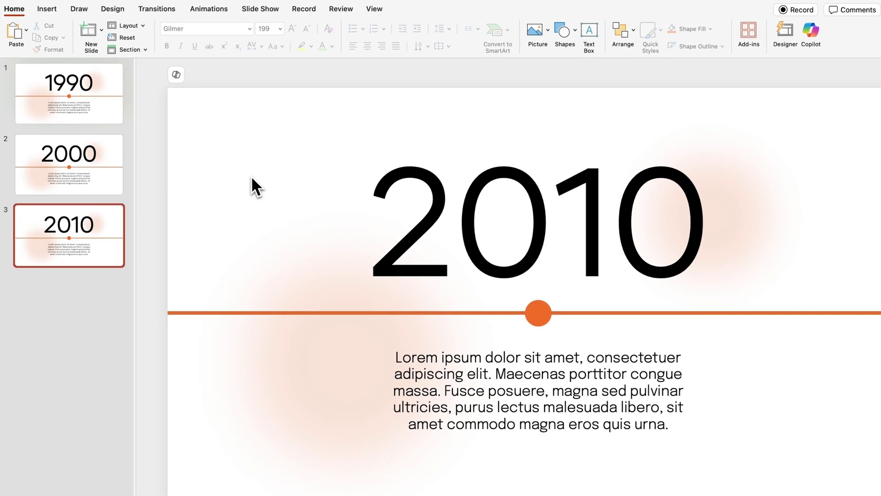
left_click(98, 107, "shift")
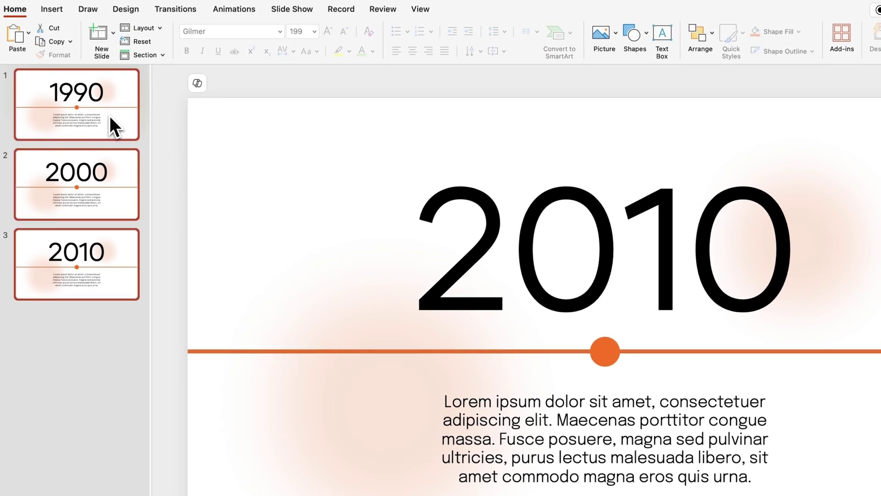
Give the slides a Push transition from the right, then advance the show to 2000 and 2010.
left_click(178, 10)
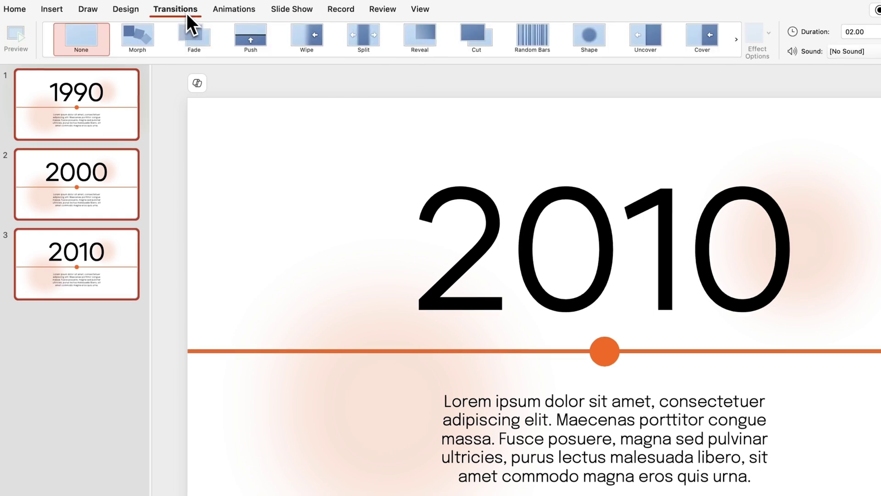
left_click(251, 36)
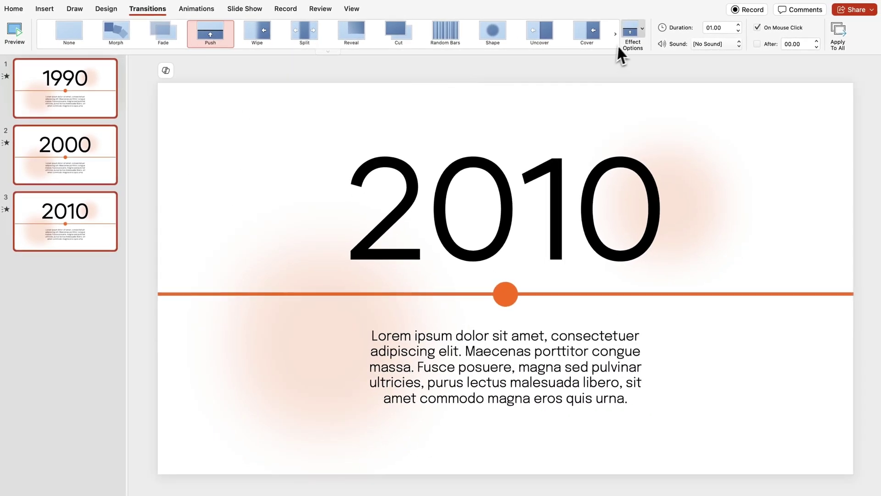
left_click(634, 36)
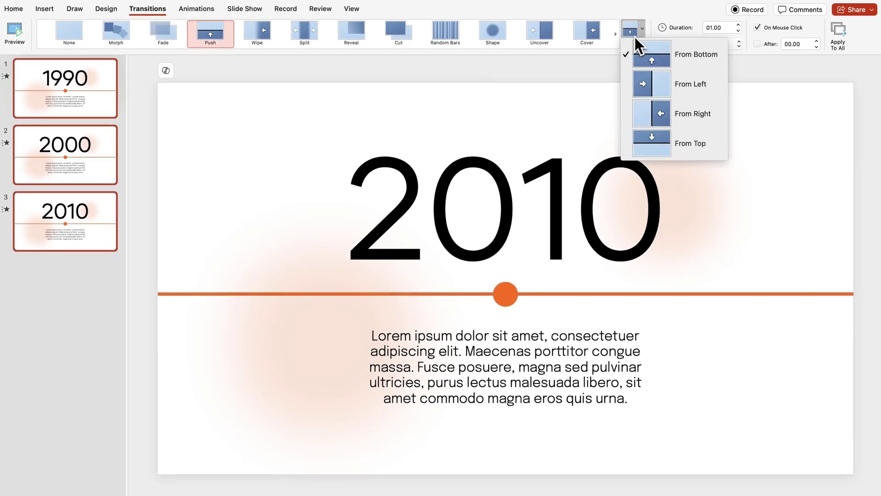
left_click(649, 118)
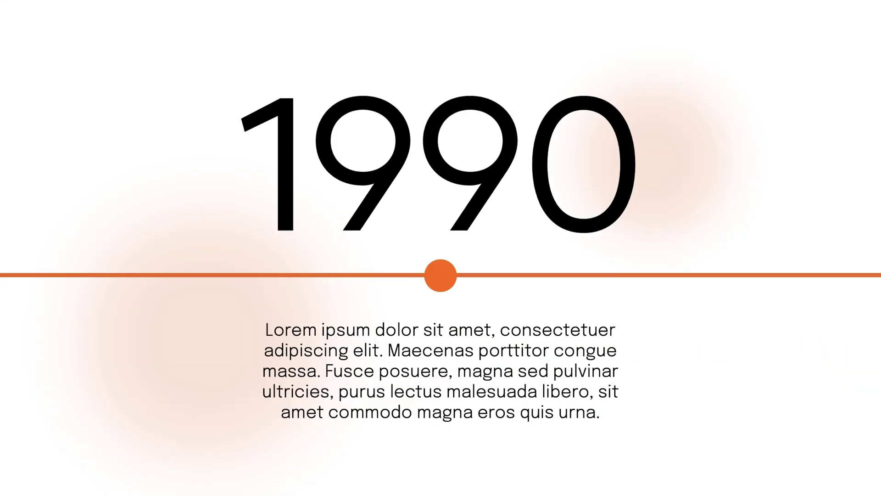
key("Right")
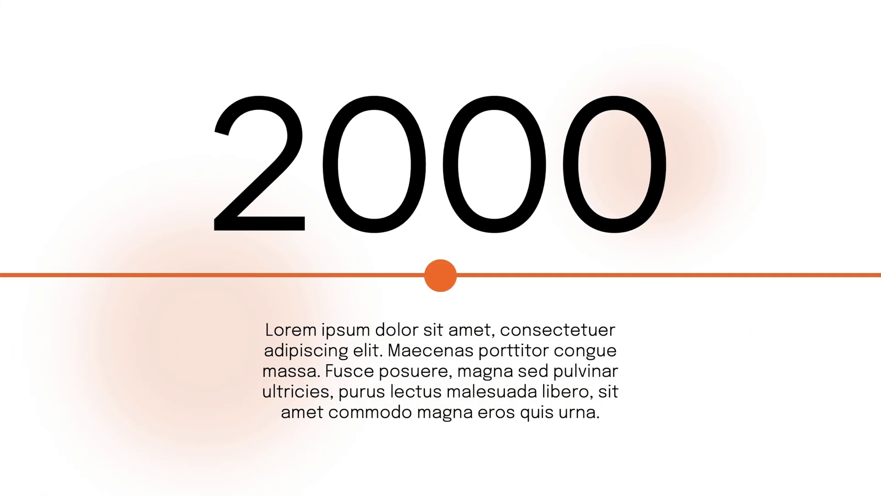
key("Right")
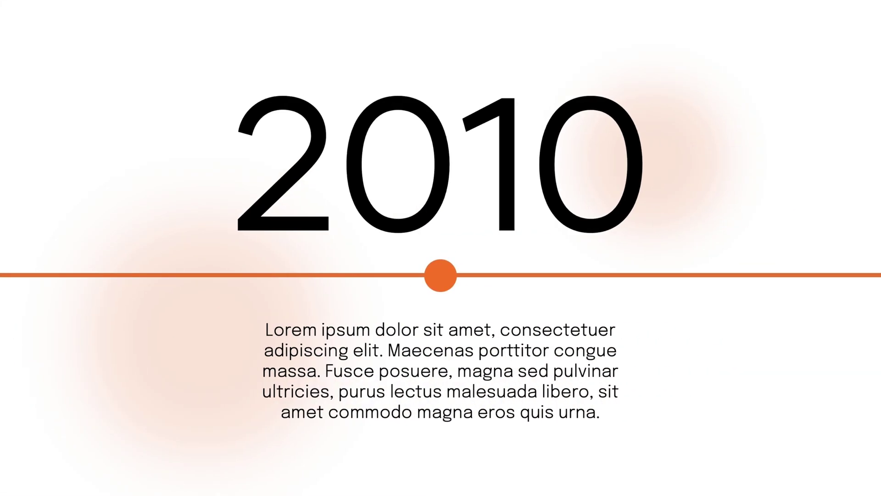